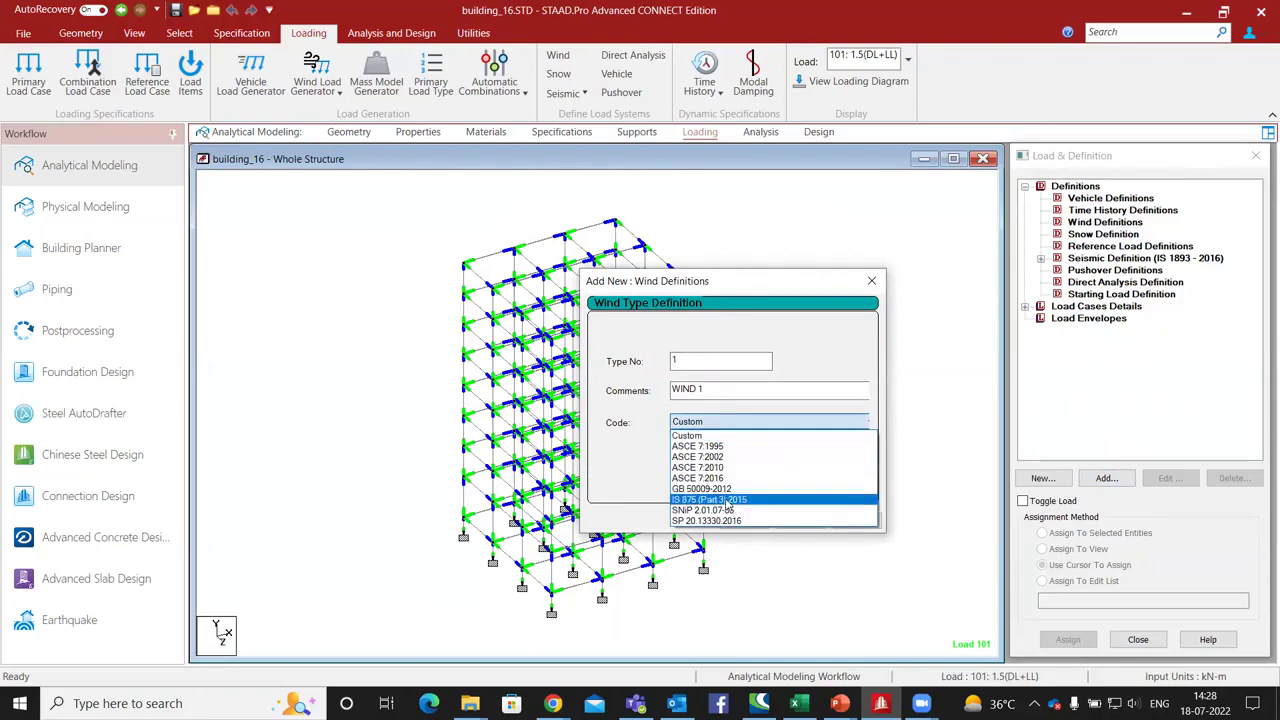
# Add wind type definition 1, commented WIND 1, using the IS 875 (Part 3):2015 code.
pyautogui.click(724, 500)
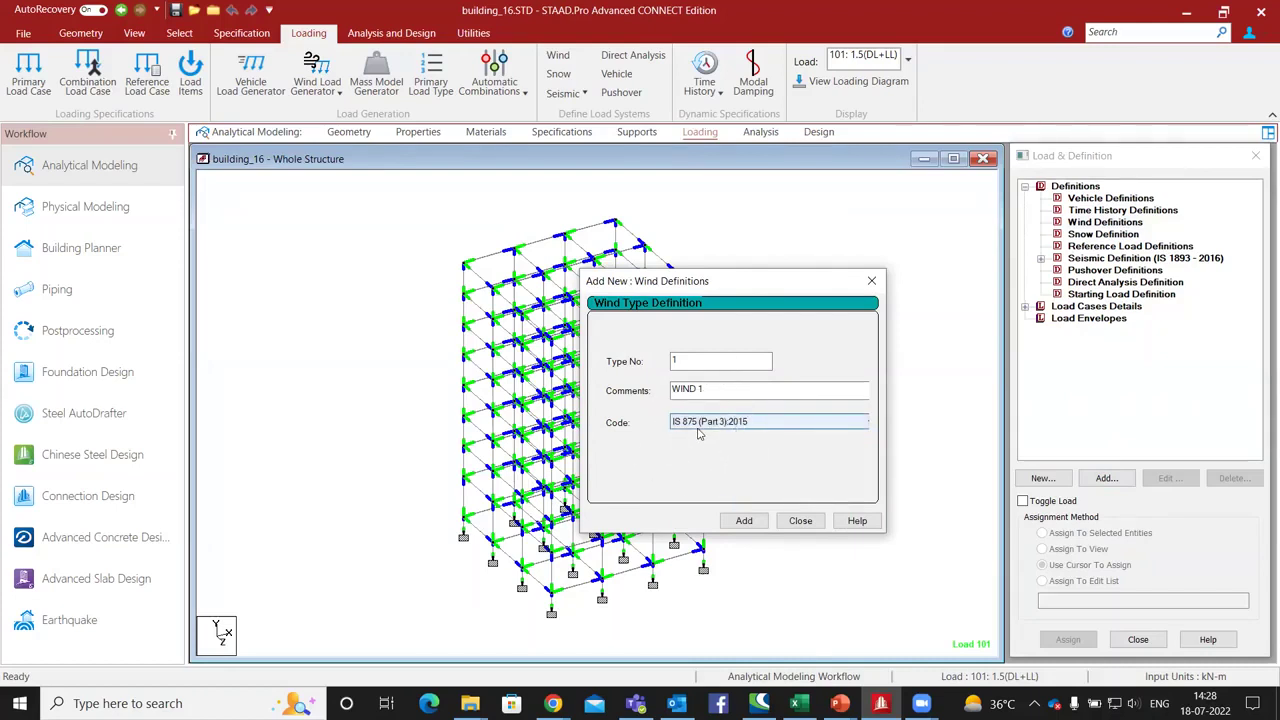
pyautogui.click(741, 522)
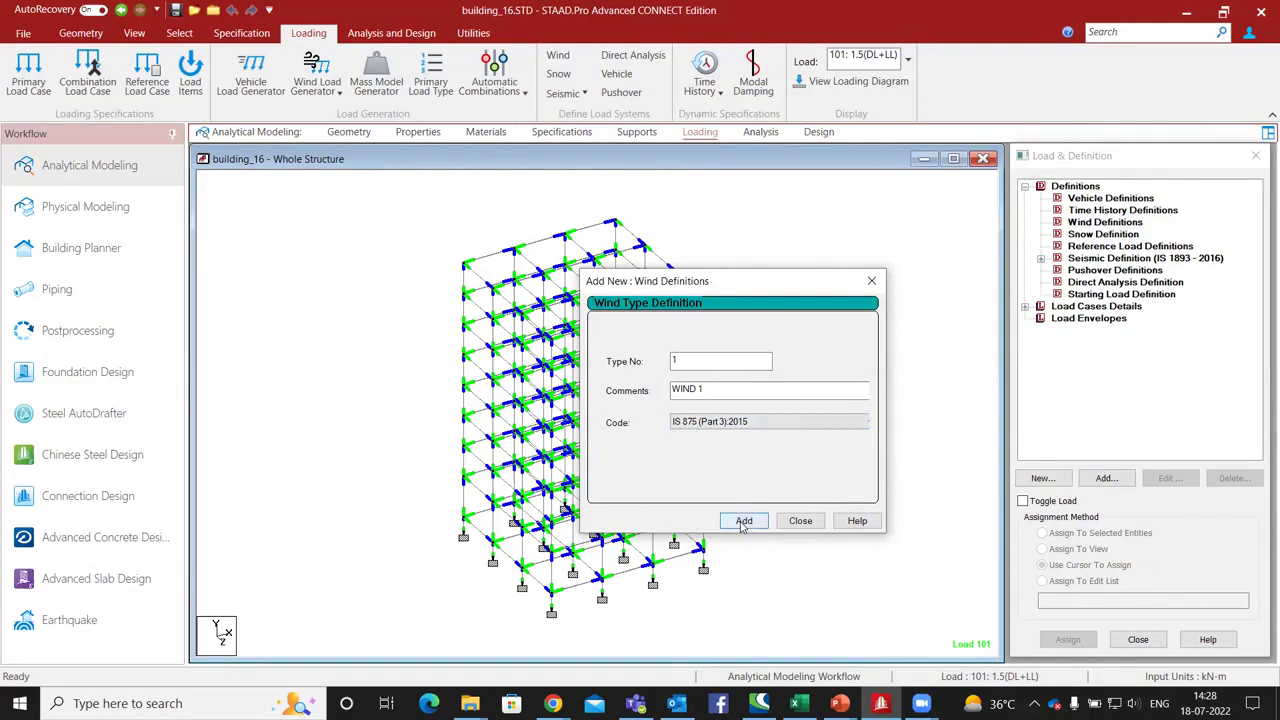
pyautogui.click(743, 521)
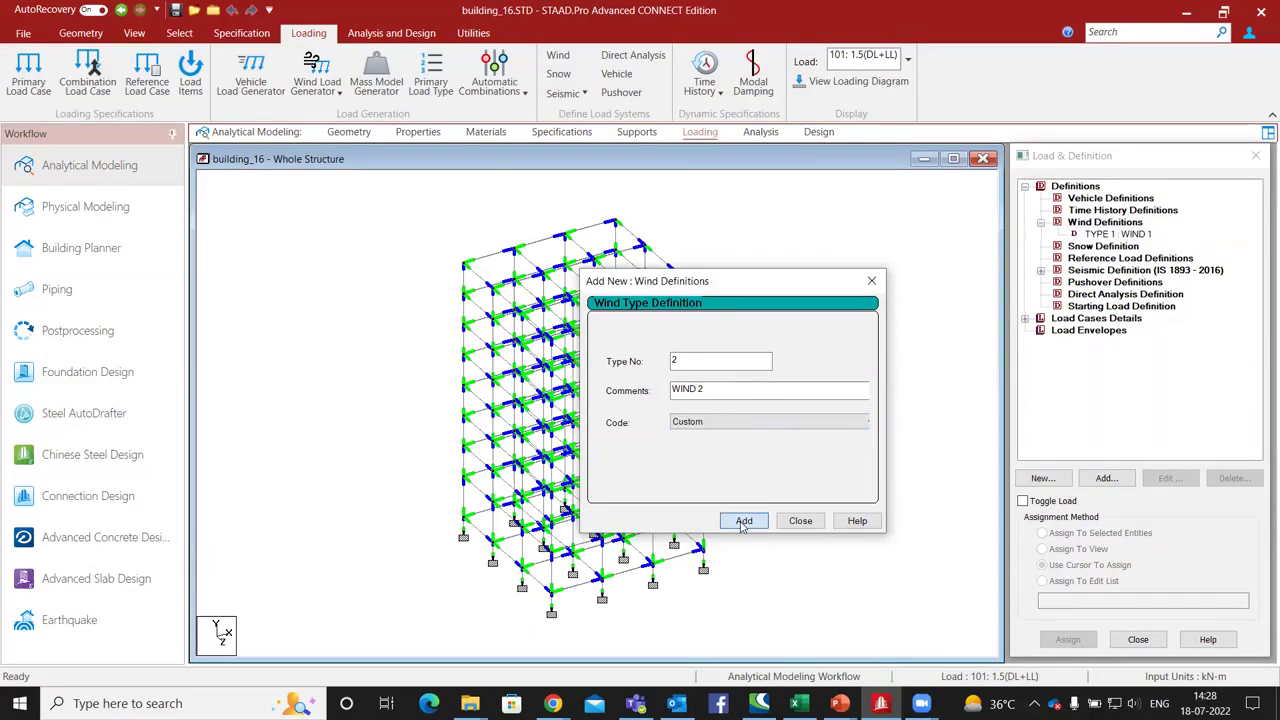
pyautogui.click(800, 521)
# Add an exposure with a factor of 0.95 to the WIND 1 definition.
pyautogui.click(1118, 234)
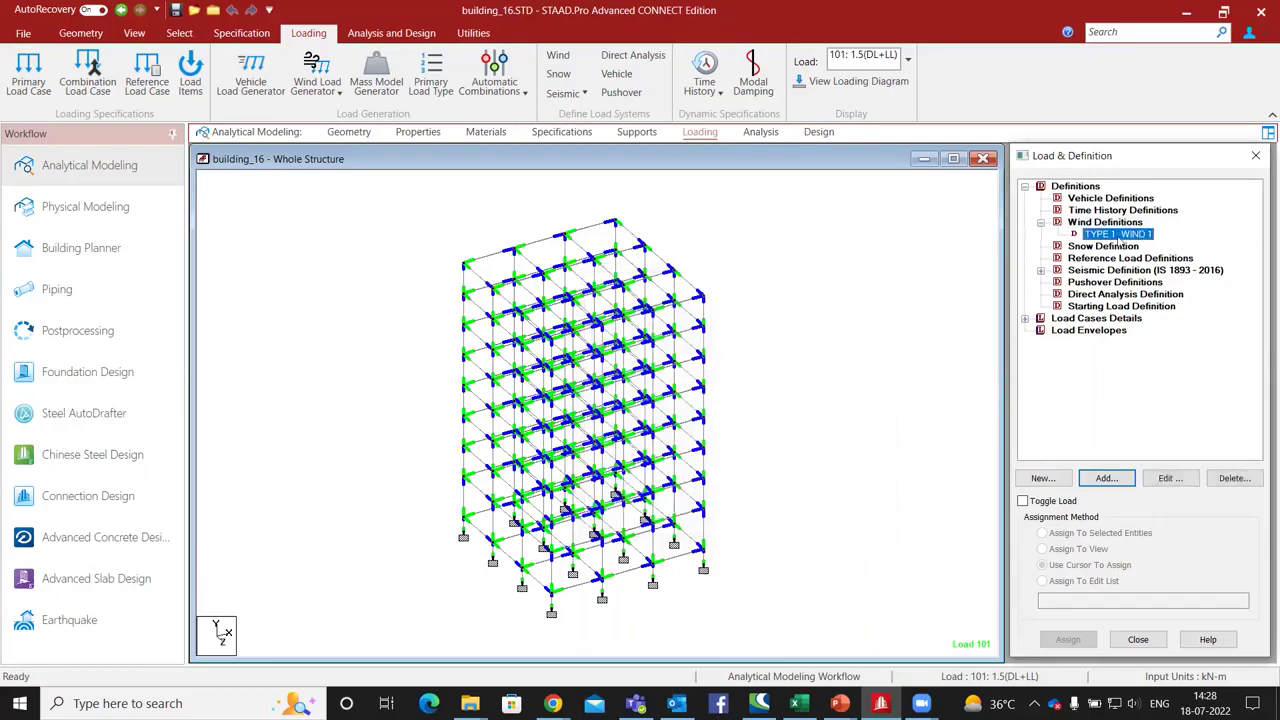
pyautogui.click(1105, 479)
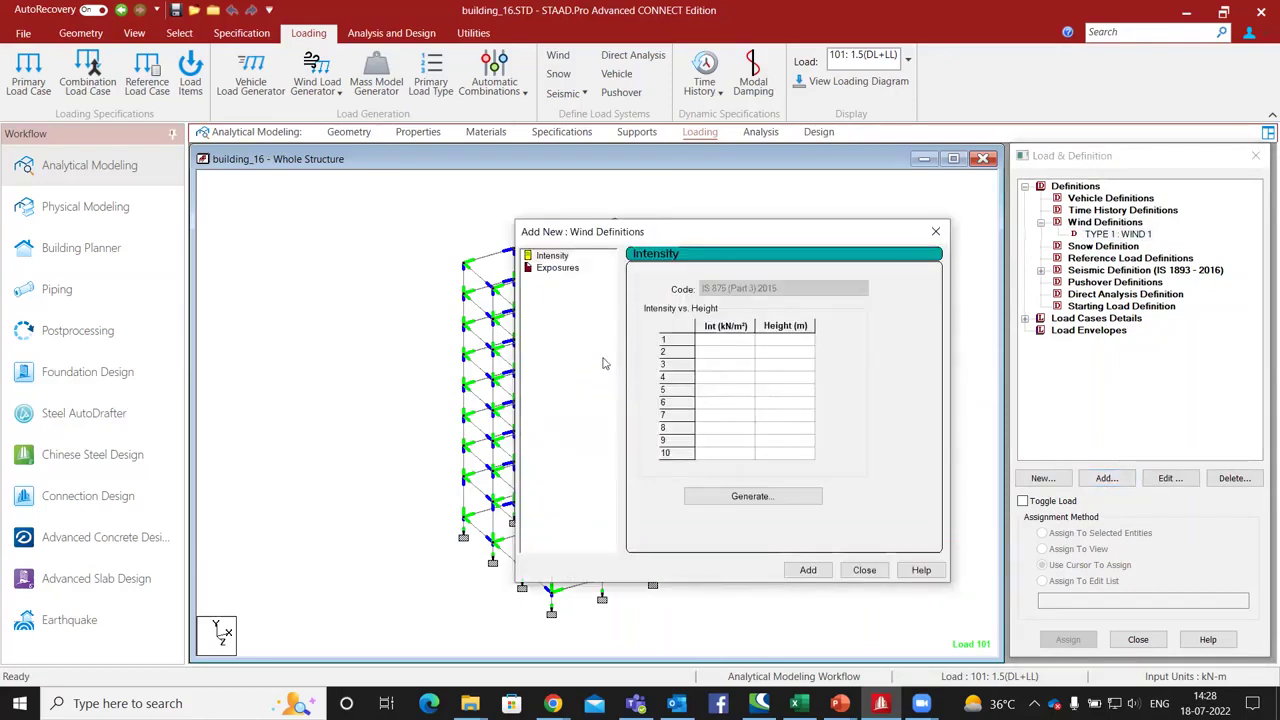
pyautogui.click(567, 283)
pyautogui.click(567, 274)
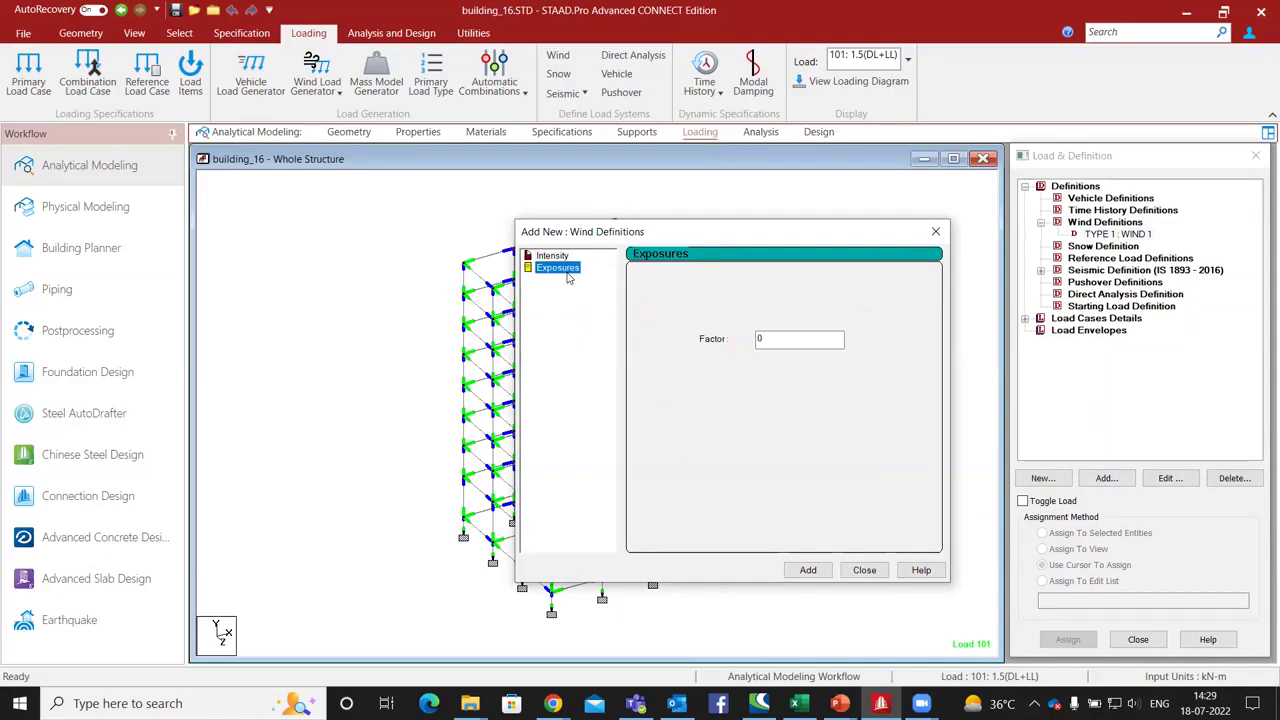
pyautogui.click(800, 340)
pyautogui.write('0.95')
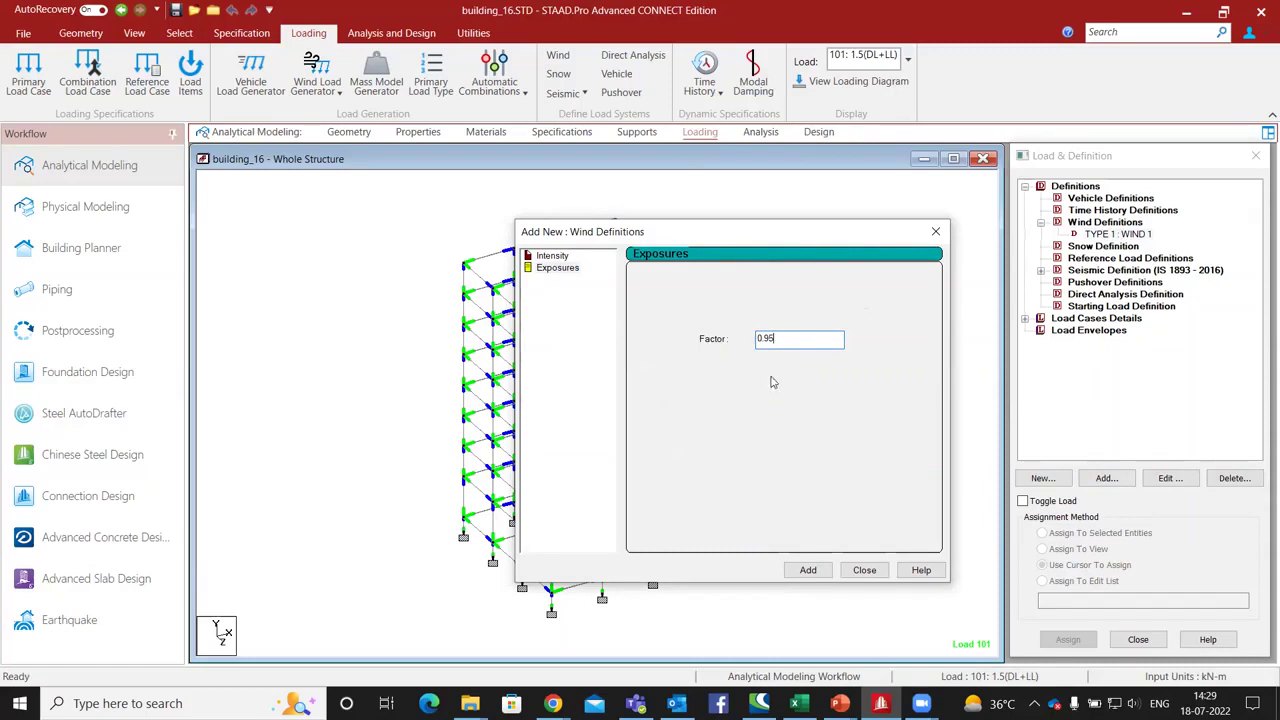
pyautogui.click(807, 570)
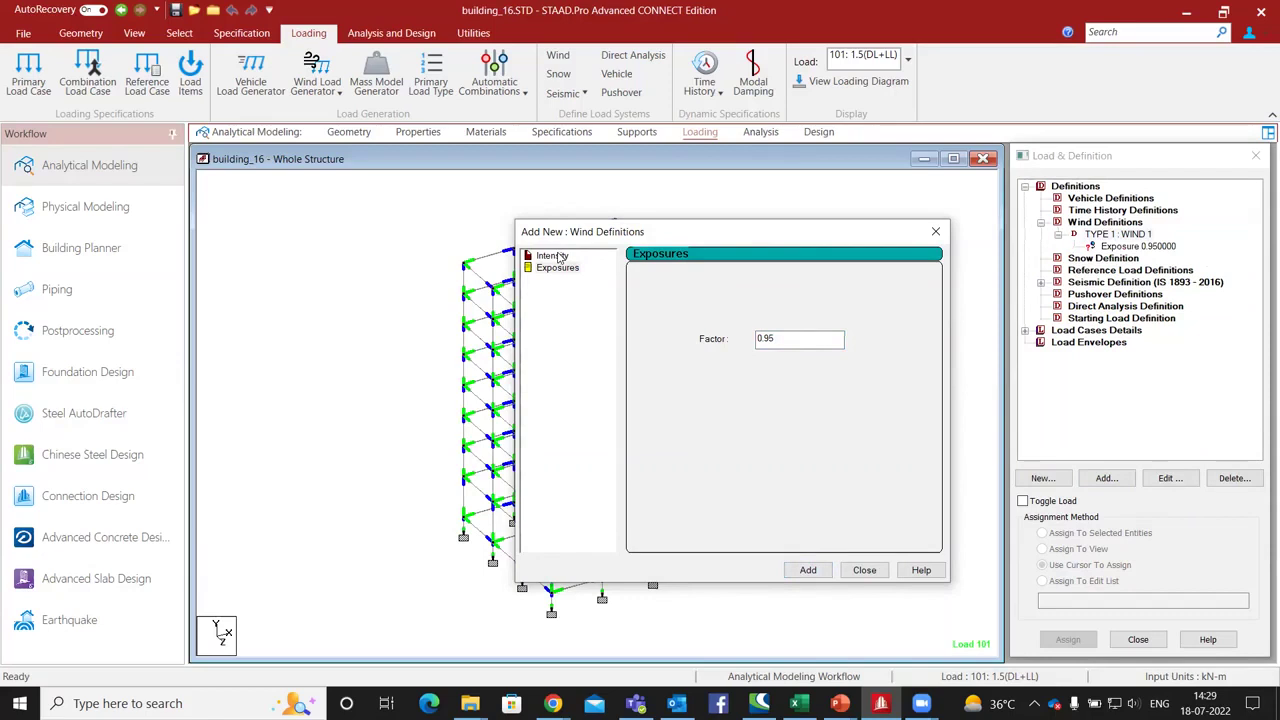
# Start generating the WIND 1 intensity for a Rectangular Clad Building, keeping the 25 m maximum height and 5 m height interval.
pyautogui.click(553, 256)
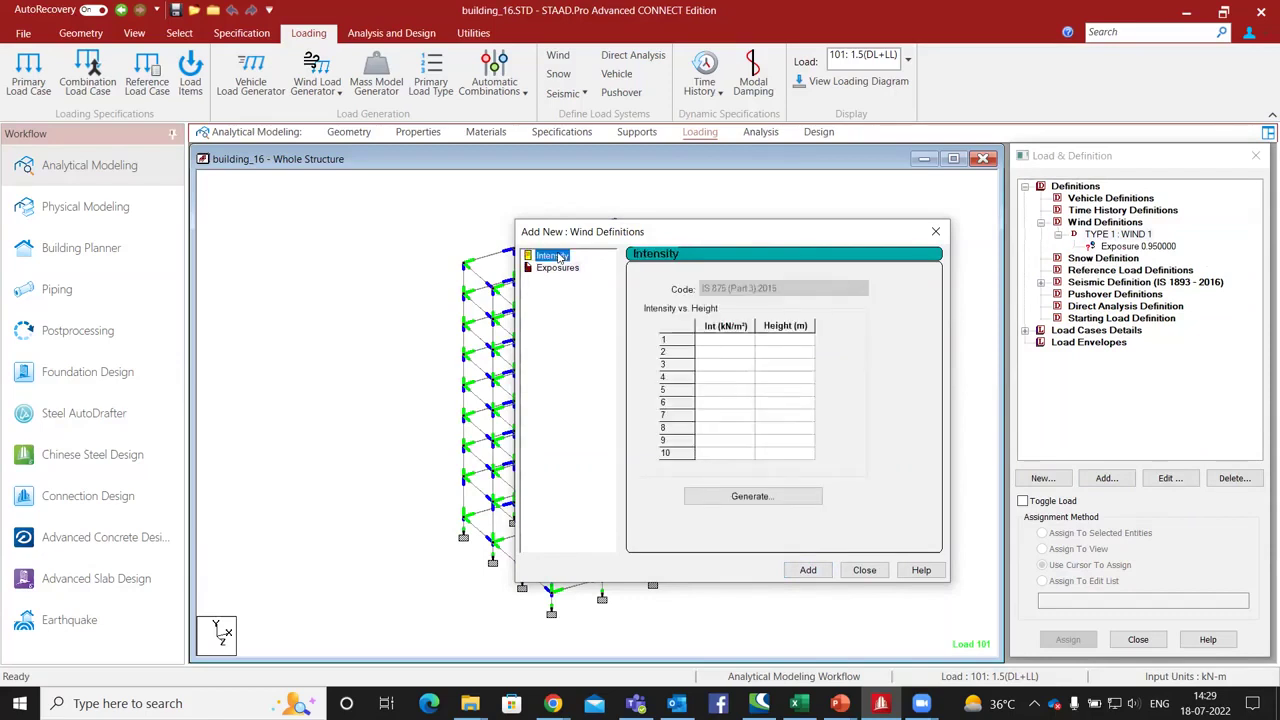
pyautogui.click(785, 506)
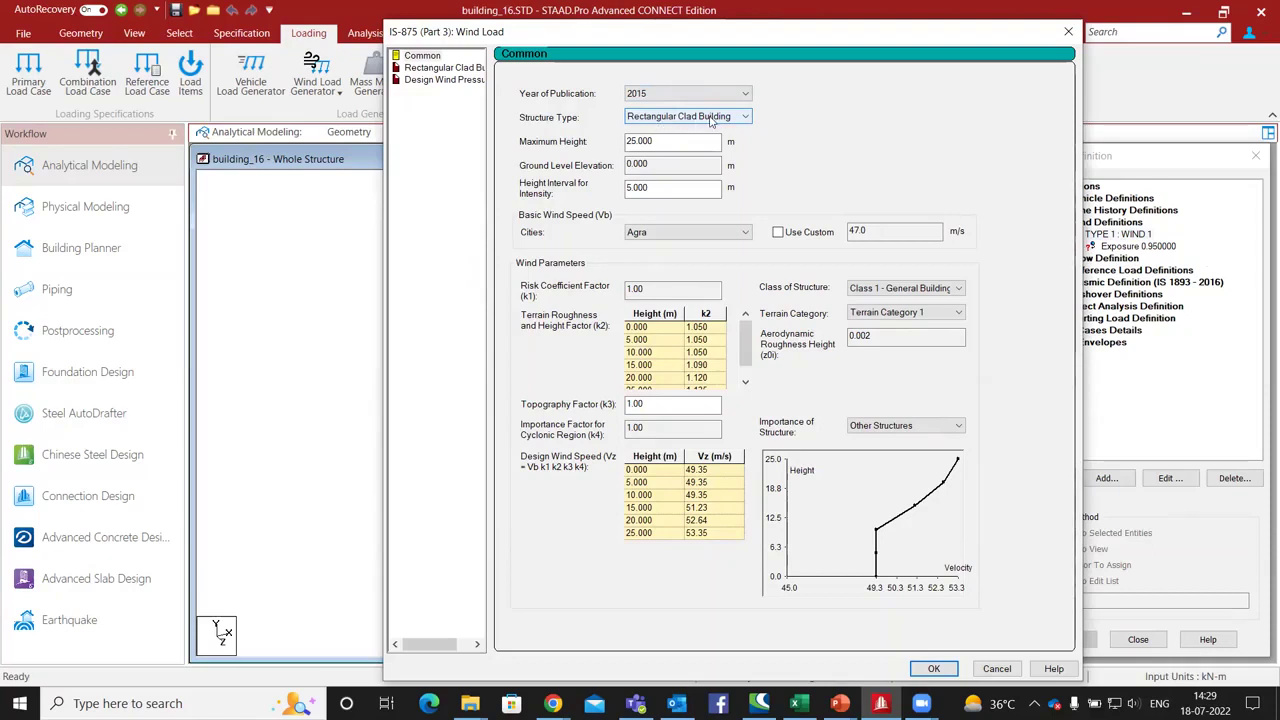
pyautogui.click(711, 118)
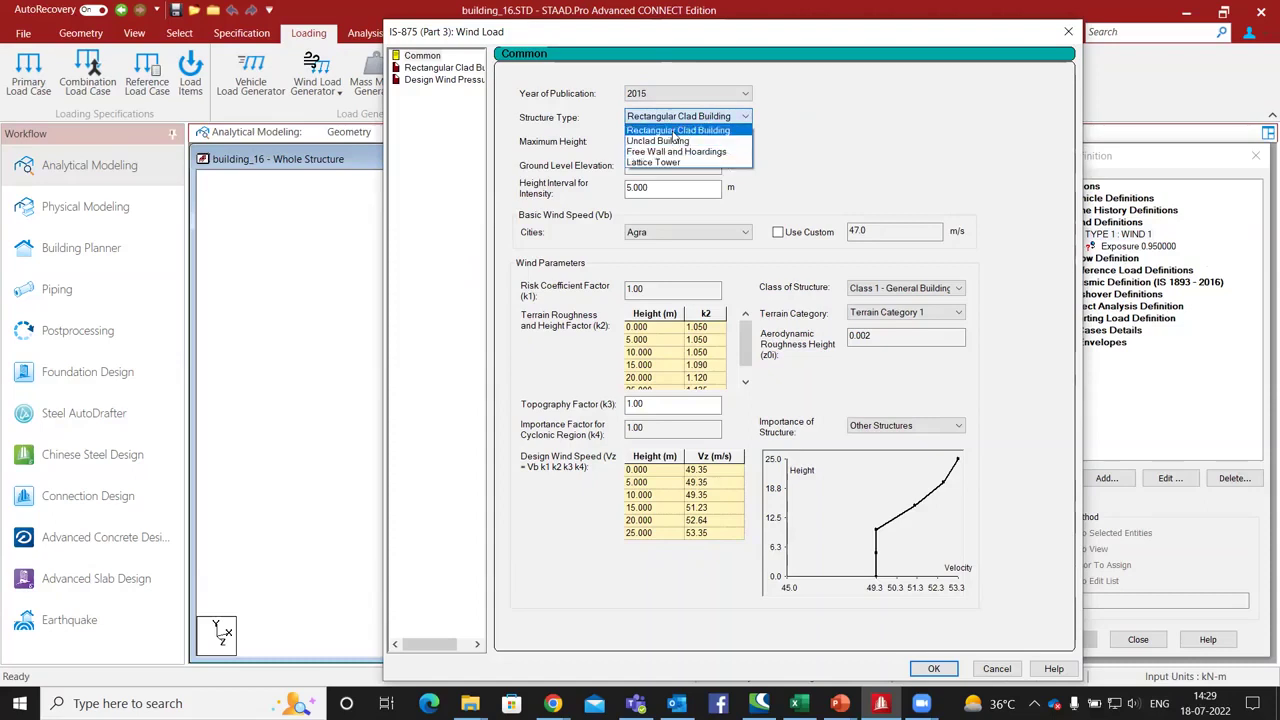
pyautogui.click(674, 131)
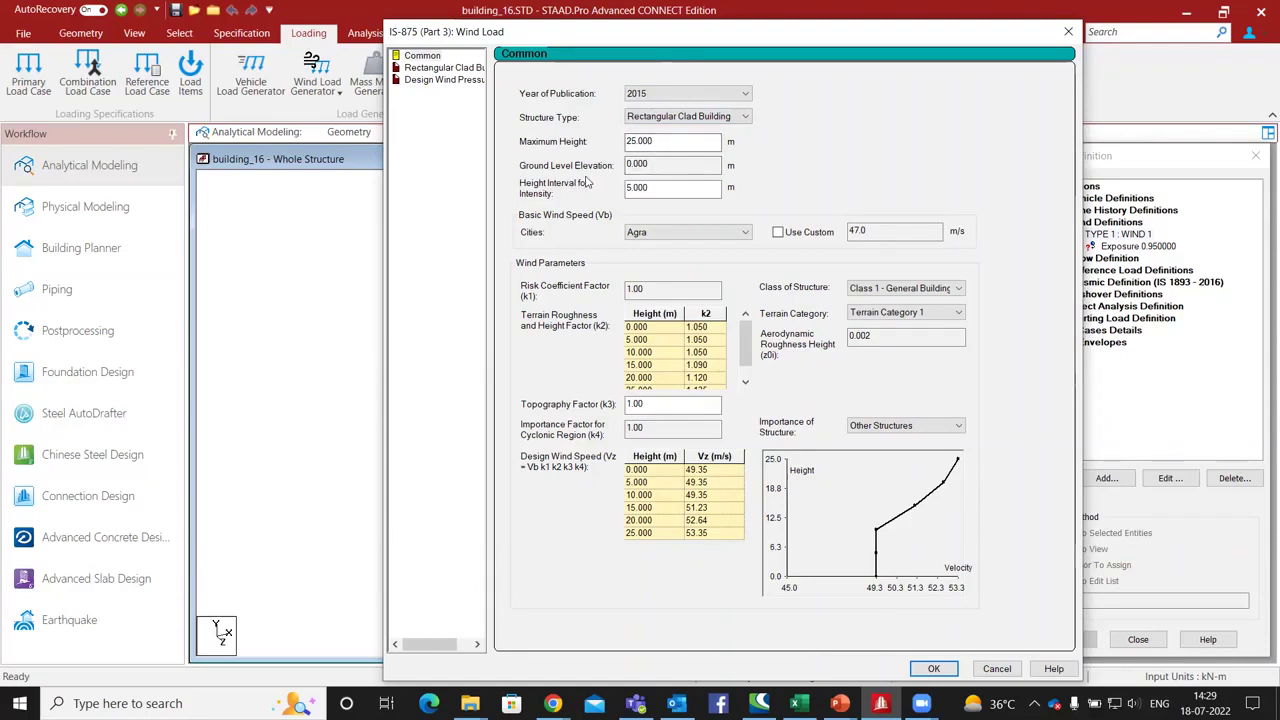
pyautogui.click(684, 141)
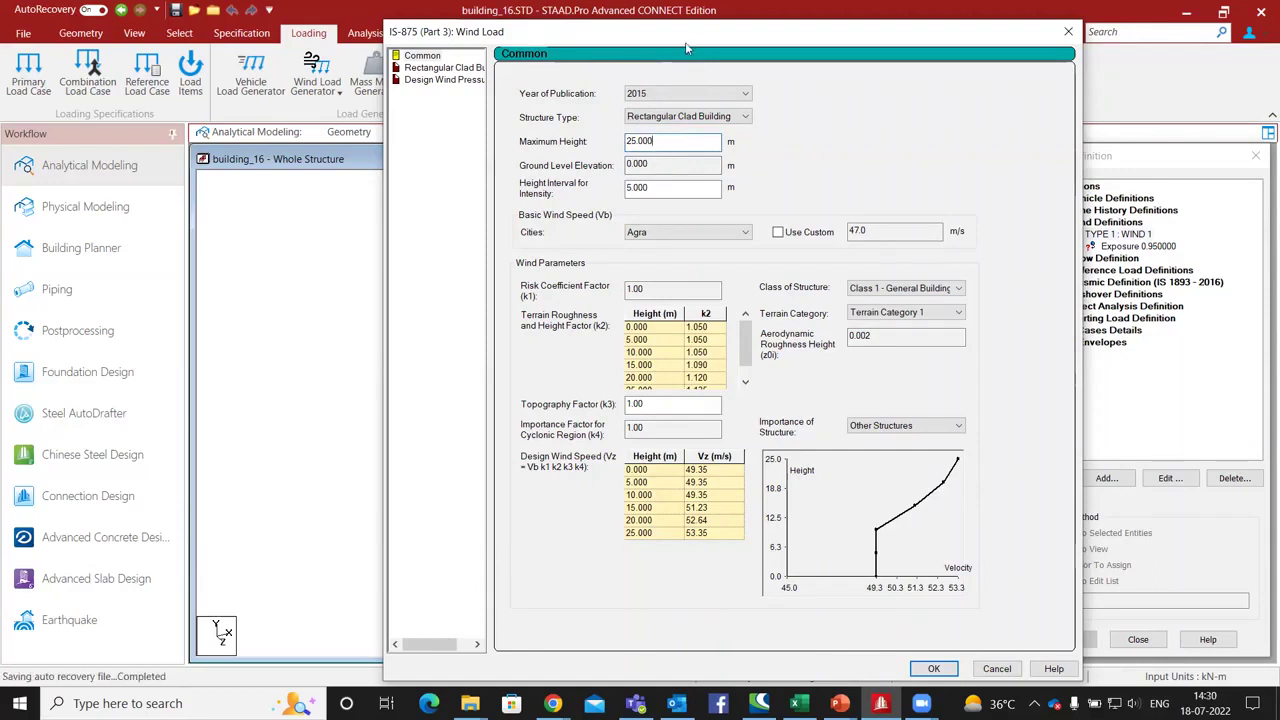
pyautogui.moveTo(703, 33); pyautogui.dragTo(832, 14)
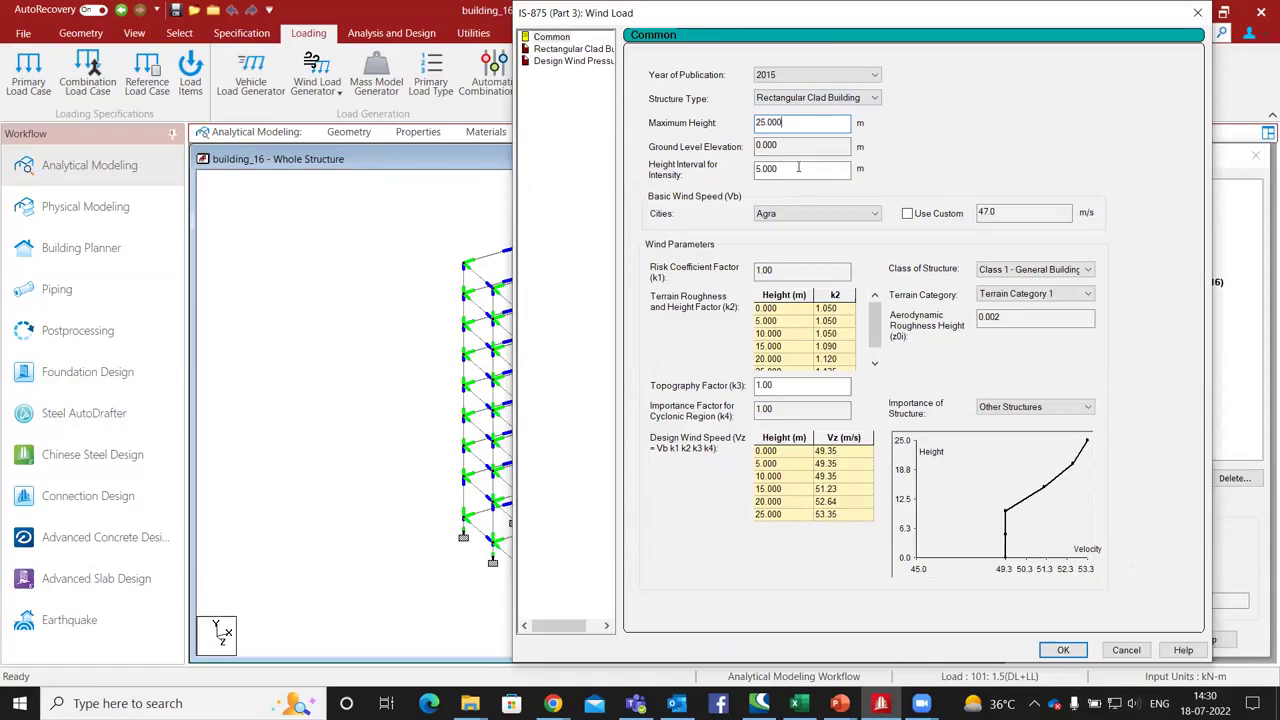
pyautogui.click(797, 169)
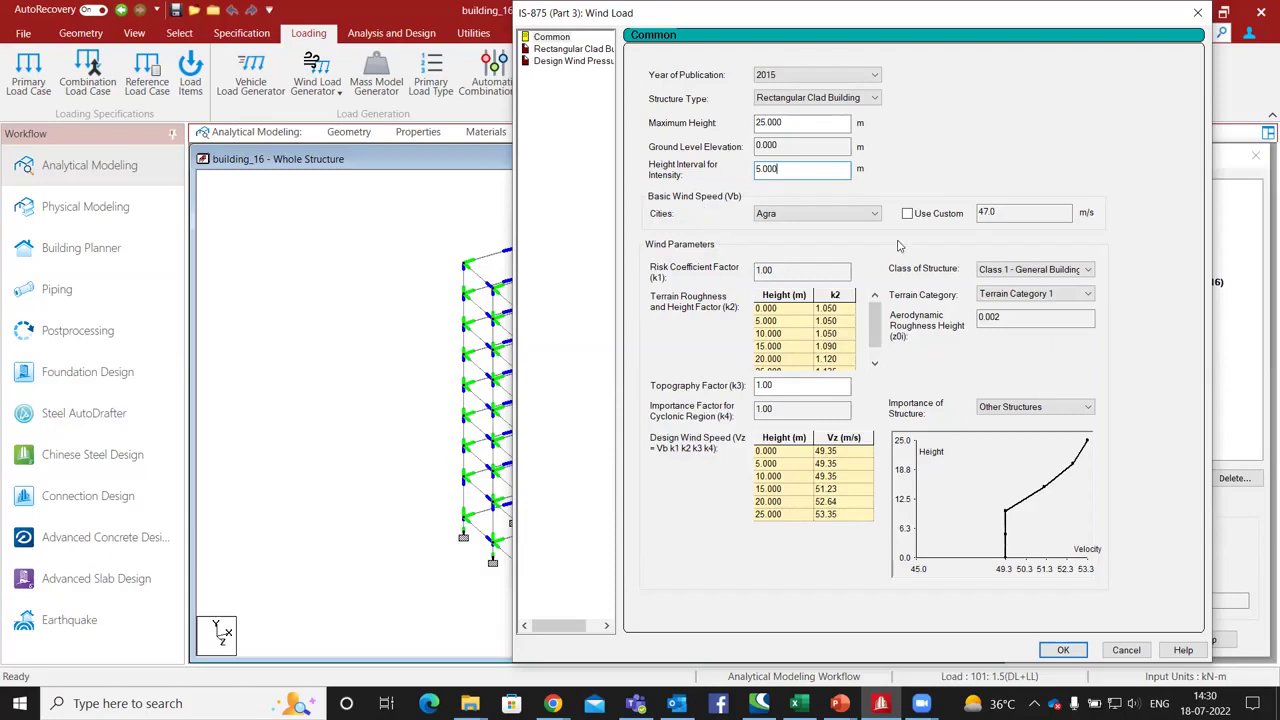
# Try Delhi as the city for the basic wind speed and return the selection to Agra.
pyautogui.click(854, 215)
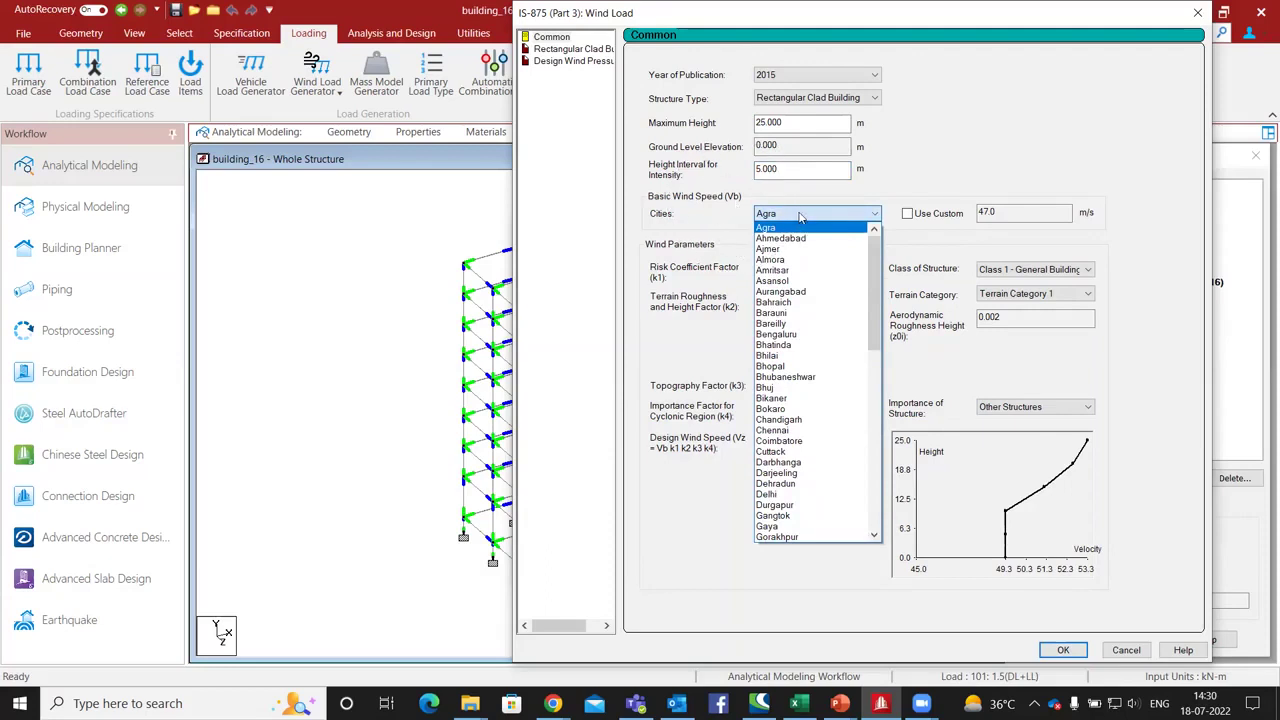
pyautogui.scroll(-1, 788, 455)
pyautogui.click(788, 462)
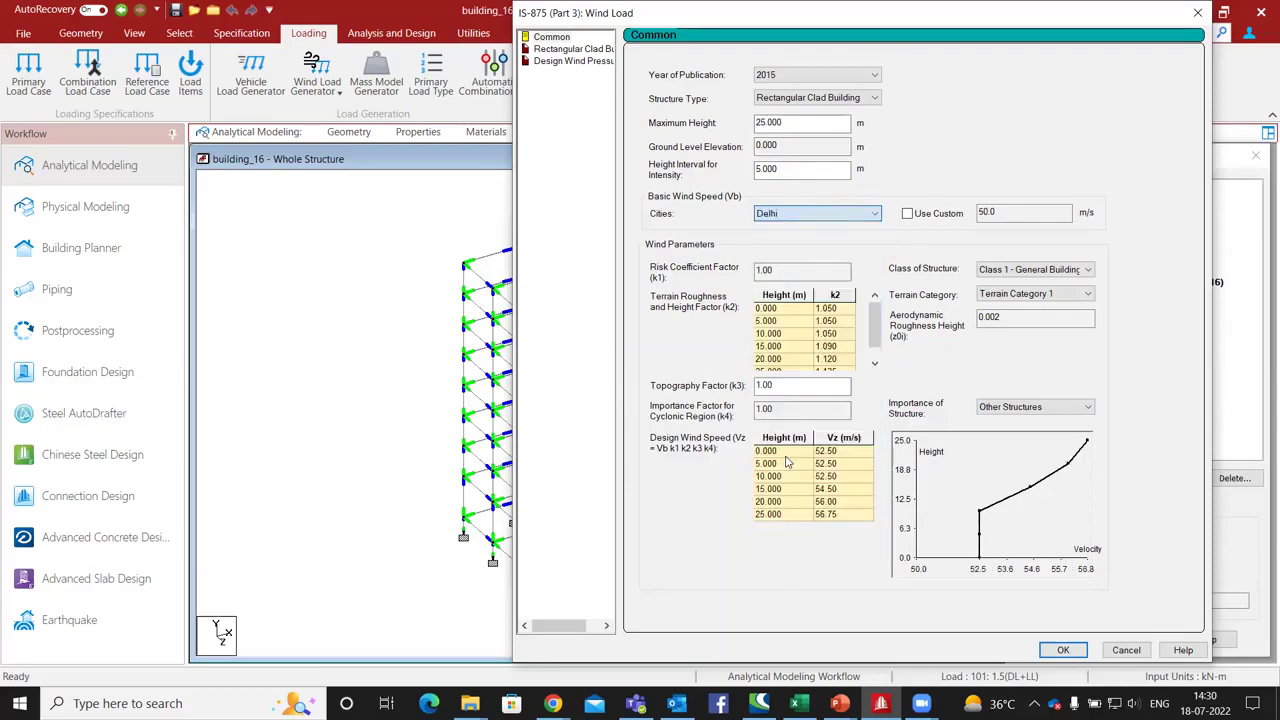
pyautogui.click(1007, 220)
pyautogui.click(860, 216)
pyautogui.scroll(8, 850, 252)
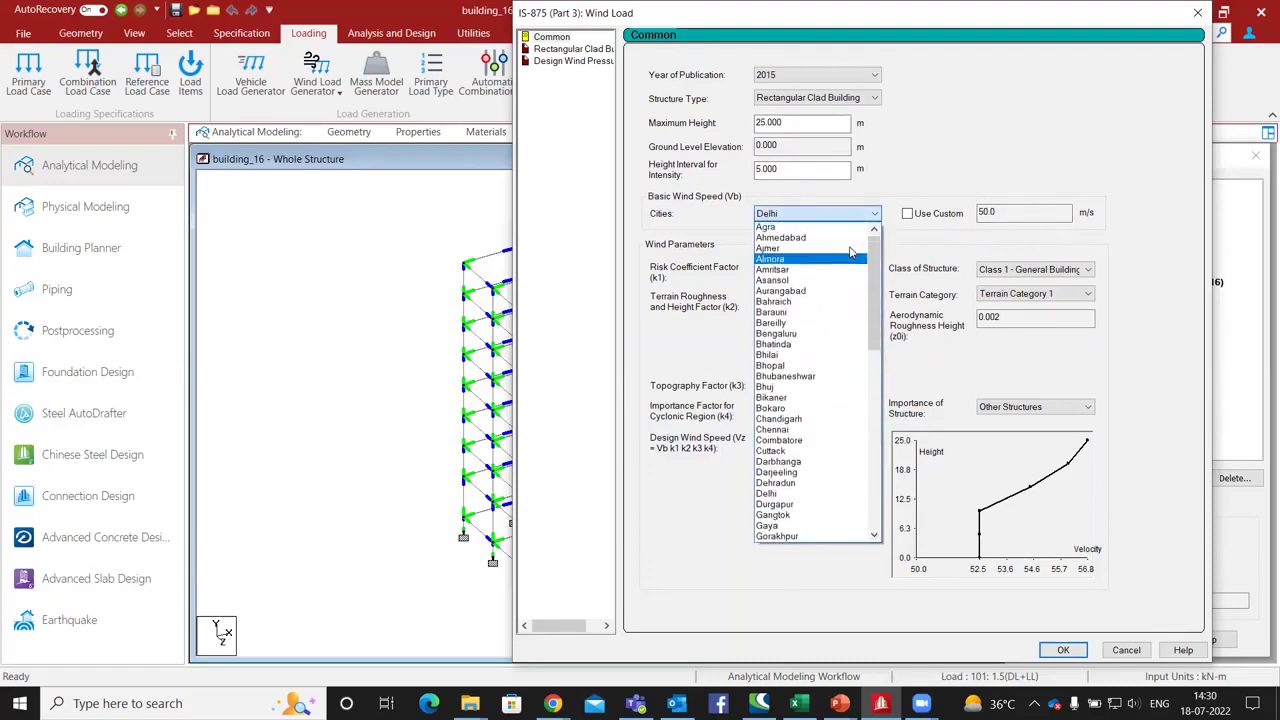
pyautogui.click(790, 227)
# Try the custom basic wind speed option and turn it off again.
pyautogui.click(988, 213)
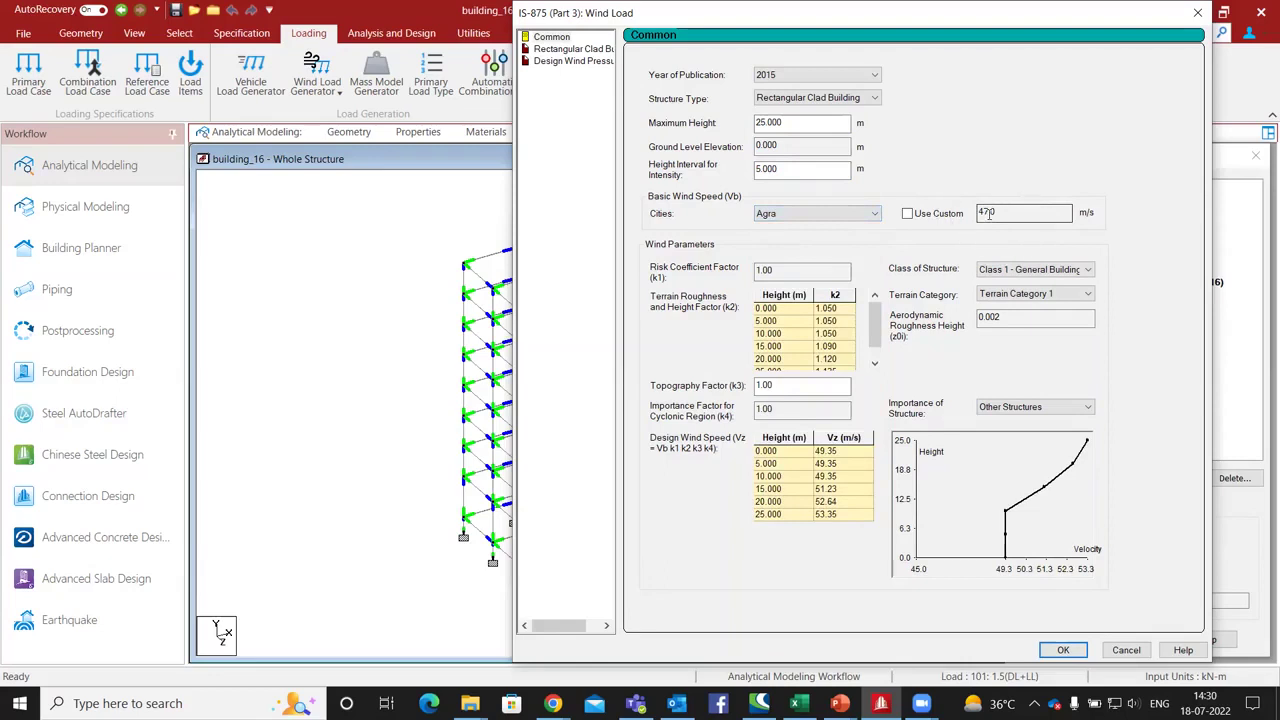
pyautogui.click(907, 215)
pyautogui.click(907, 215)
pyautogui.click(1012, 213)
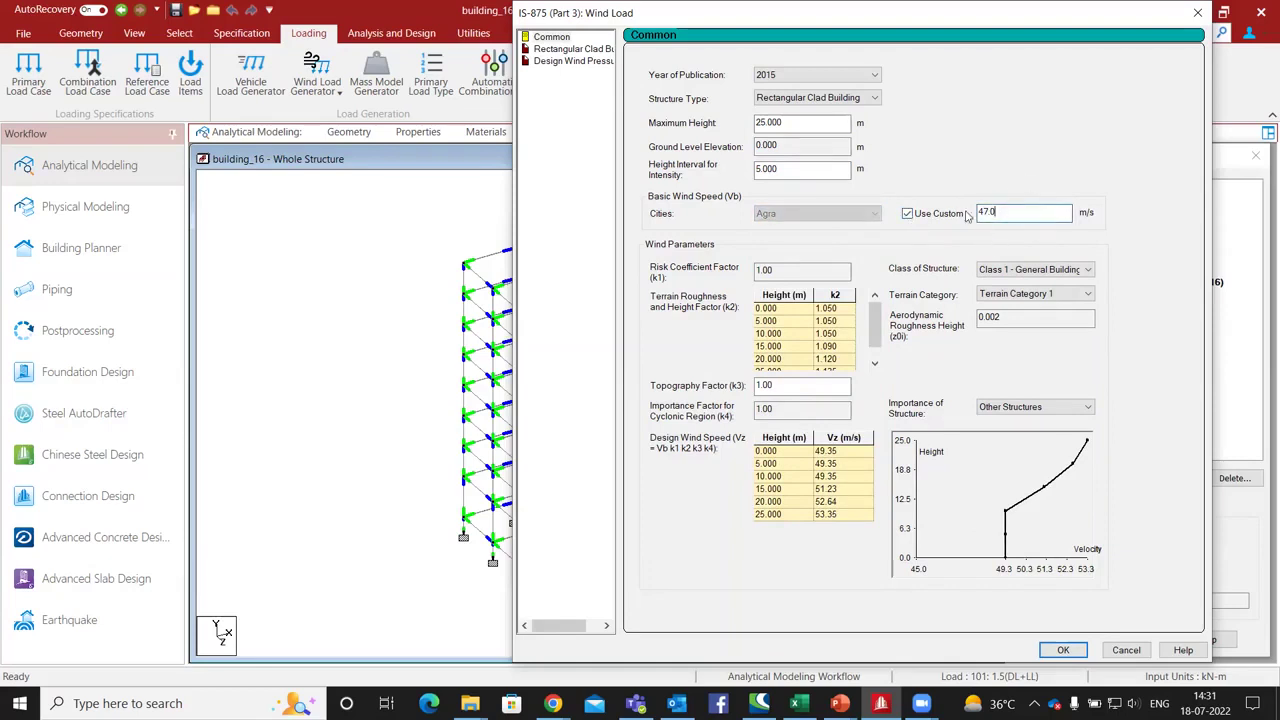
pyautogui.click(906, 214)
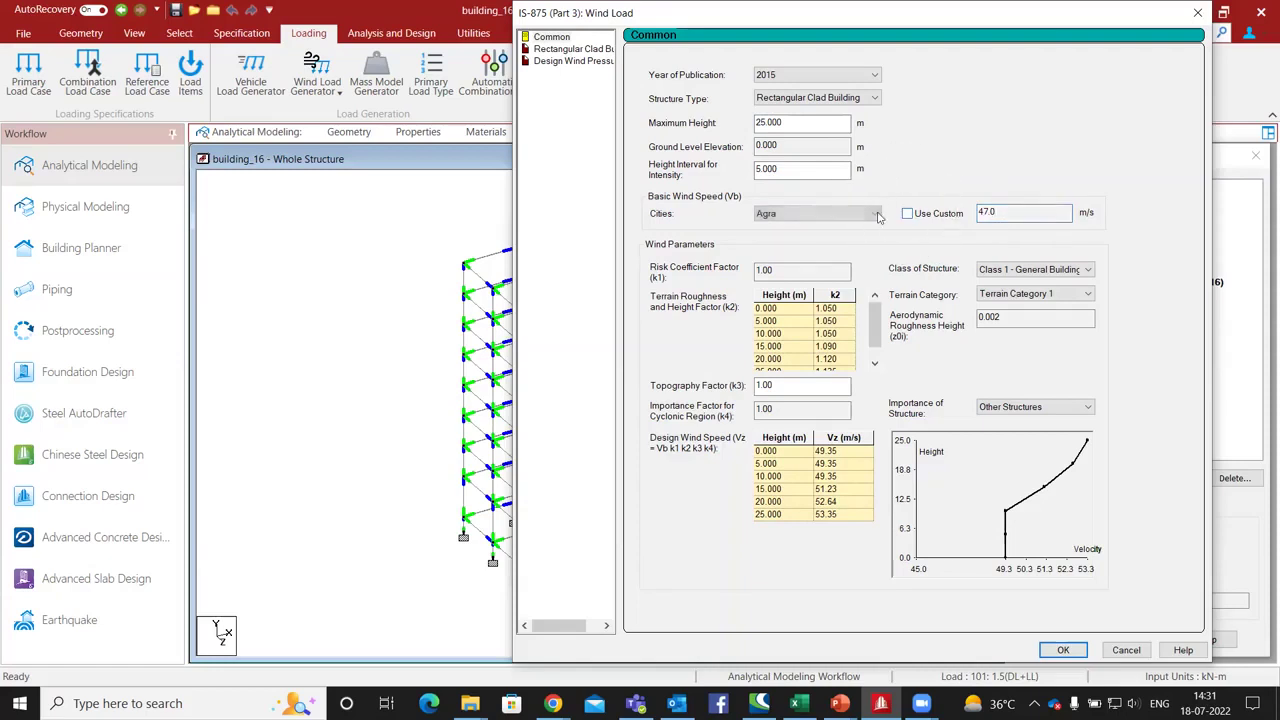
# Set the basic wind speed city to Delhi and the class of structure to Class 4 - Others.
pyautogui.click(821, 217)
pyautogui.scroll(-3, 807, 470)
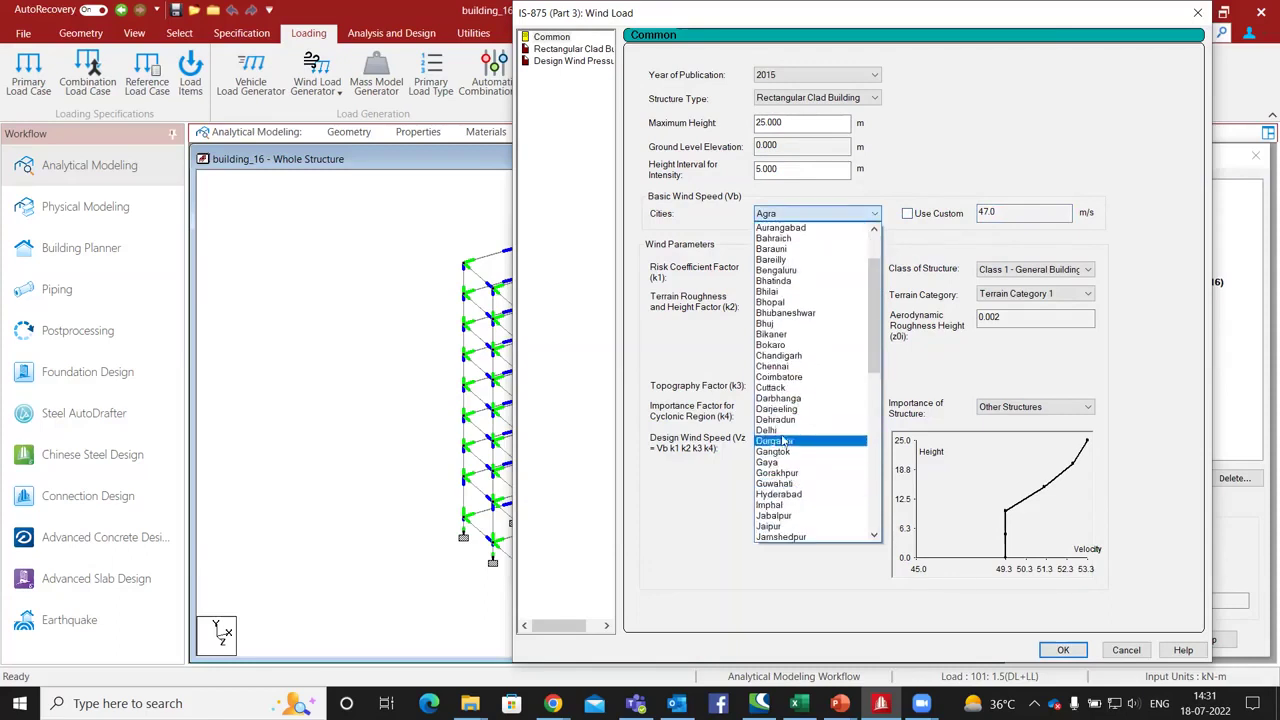
pyautogui.click(772, 430)
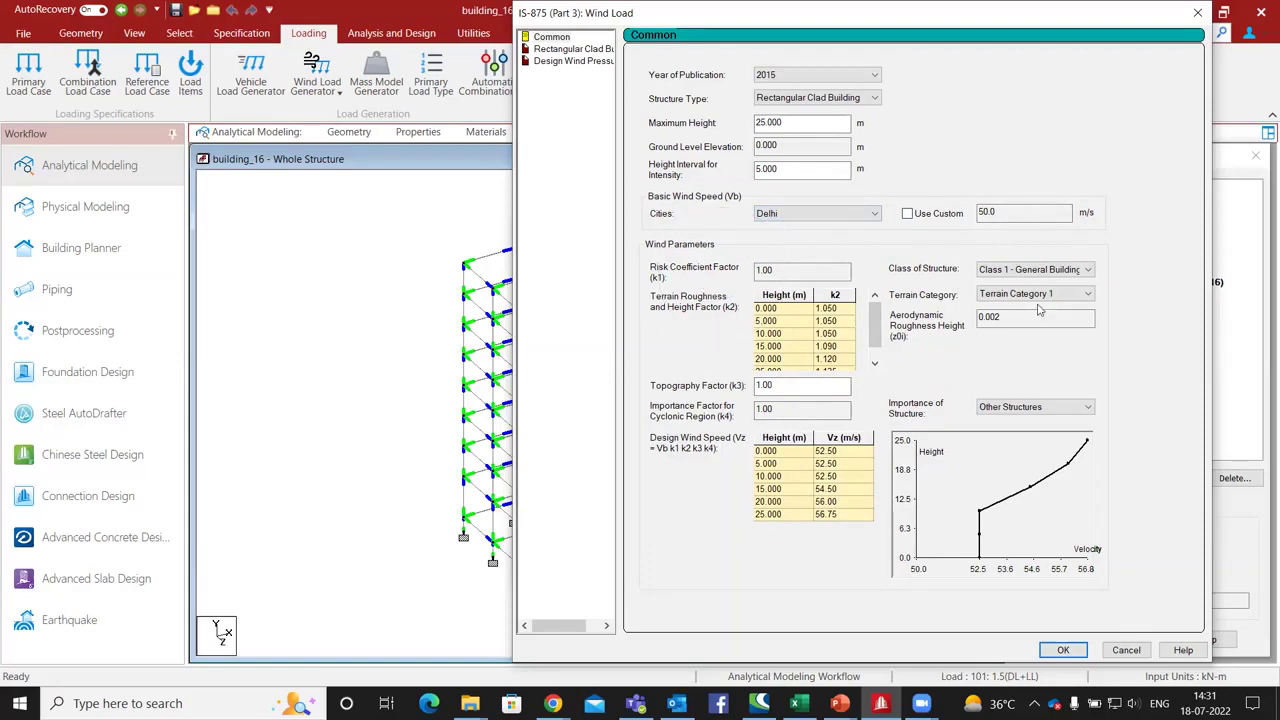
pyautogui.click(1025, 268)
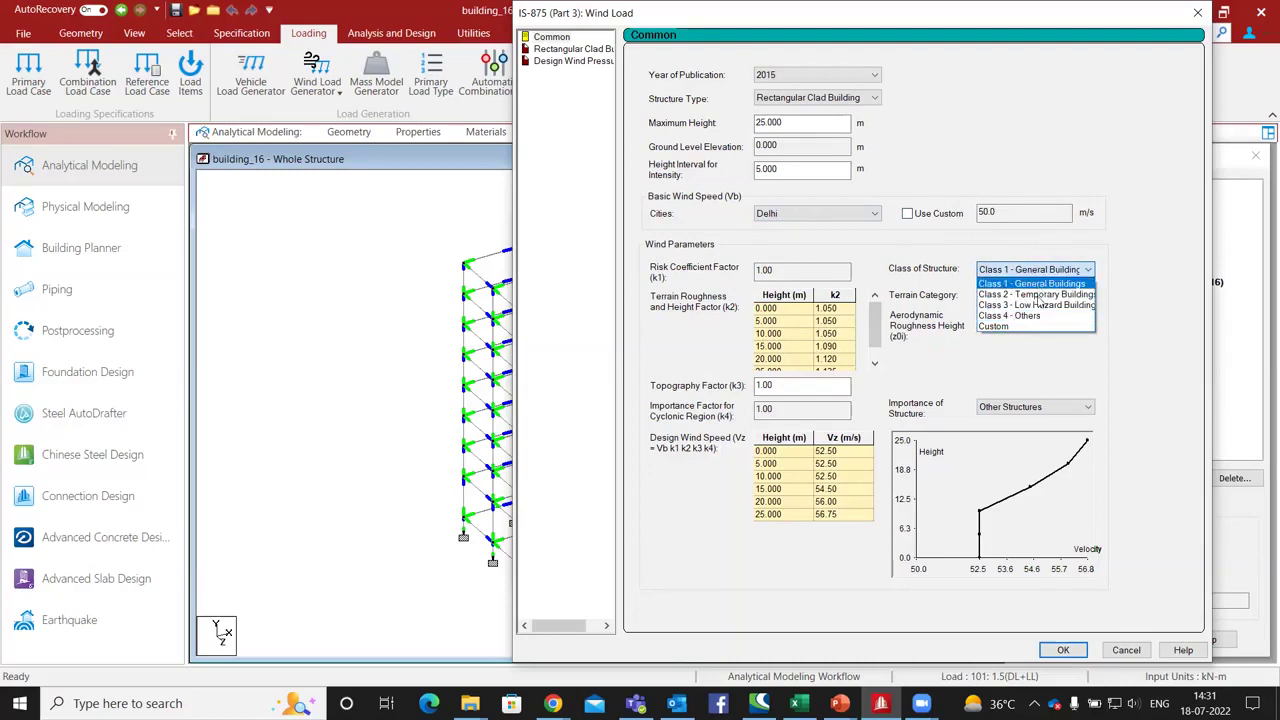
pyautogui.click(1035, 315)
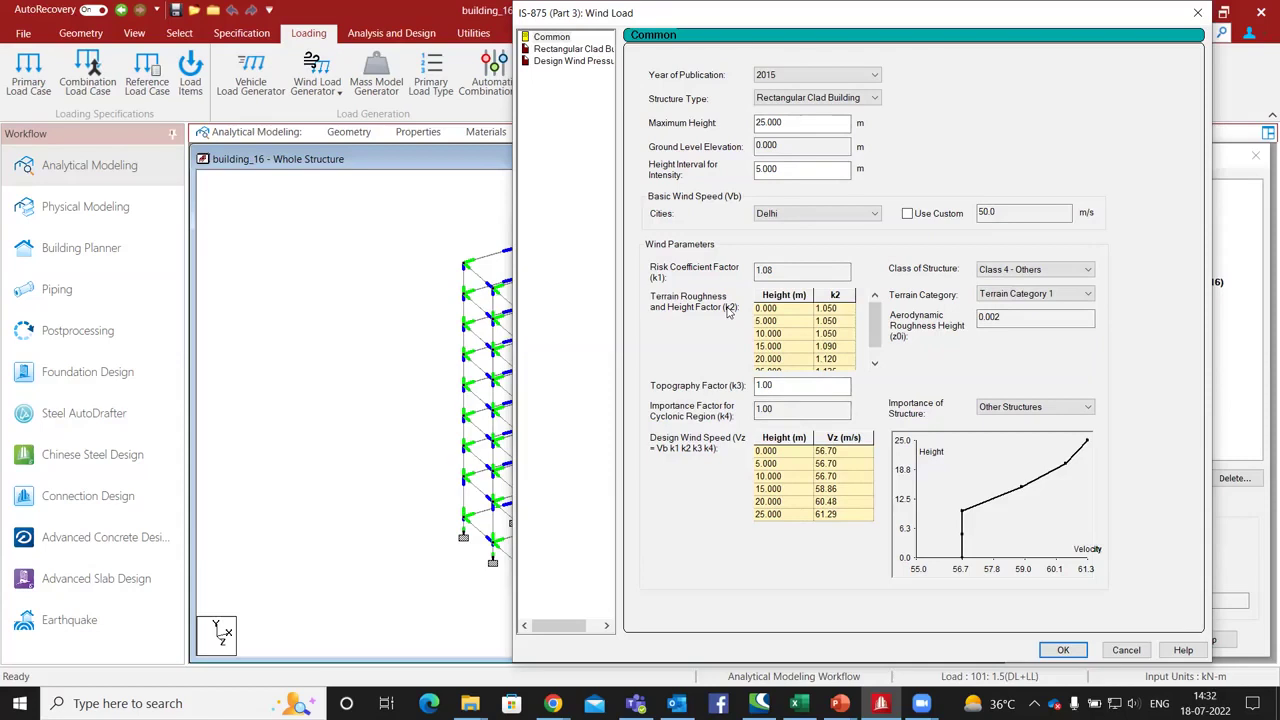
# Keep the topography factor (k3) at 1.00 and choose Other Structures as the importance of structure.
pyautogui.click(792, 386)
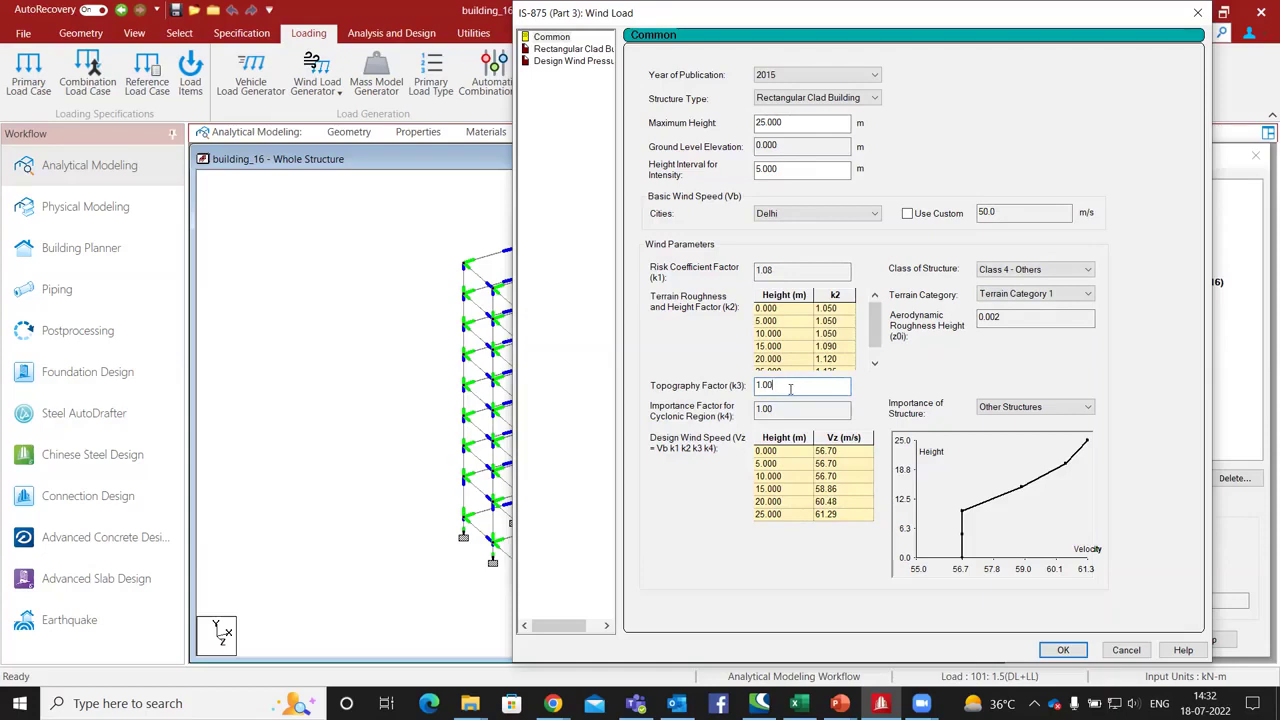
pyautogui.click(1050, 409)
pyautogui.click(1050, 409)
pyautogui.click(1050, 409)
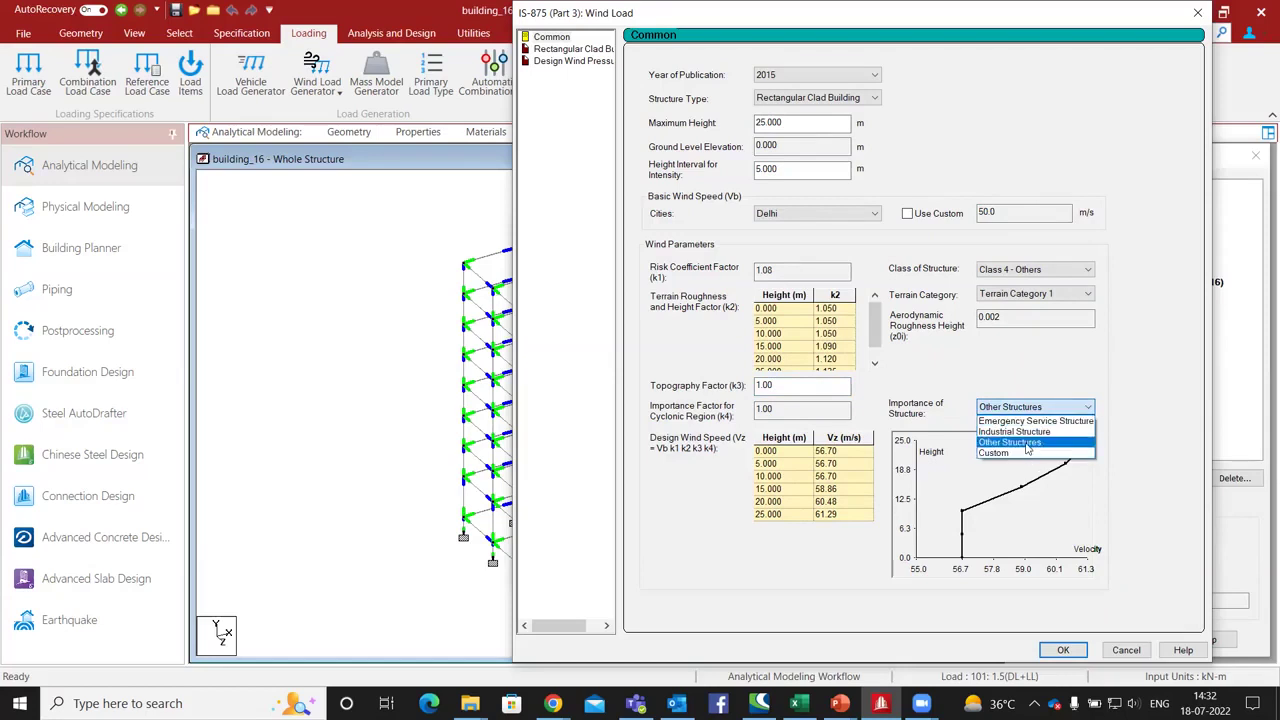
pyautogui.click(1027, 443)
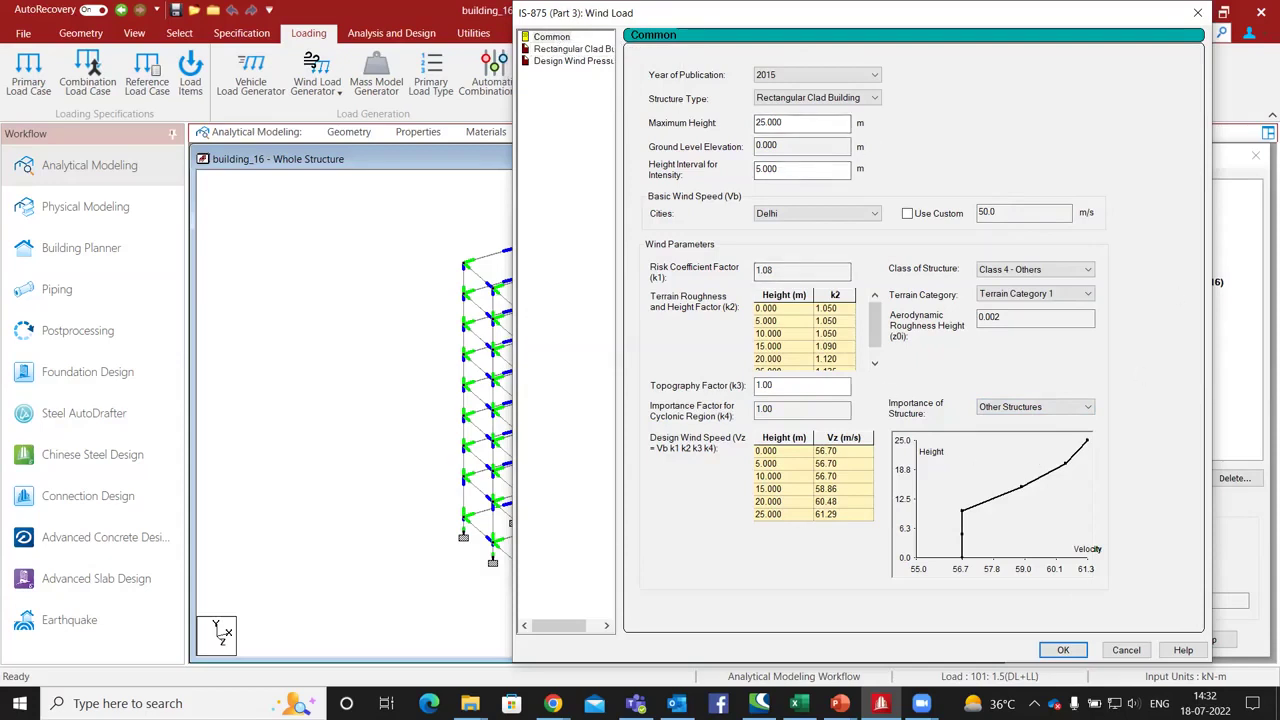
# Review the rectangular clad building settings and the design wind pressure table.
pyautogui.click(583, 50)
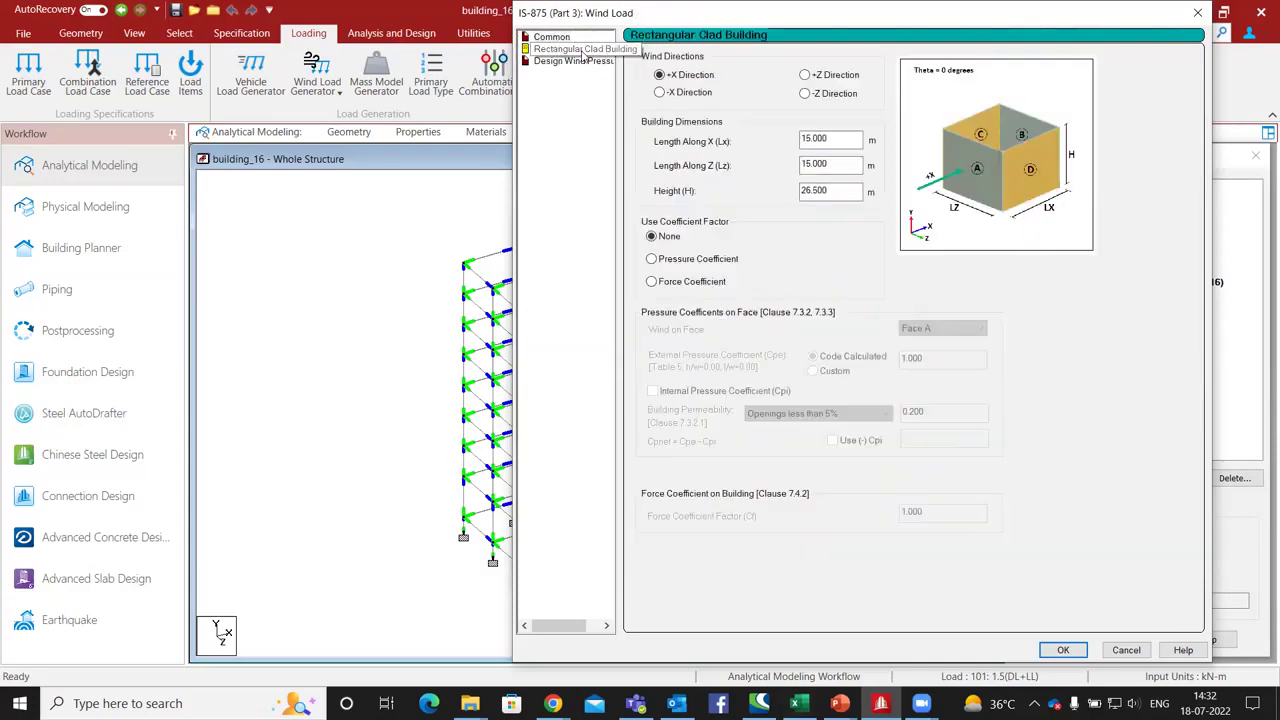
pyautogui.click(580, 61)
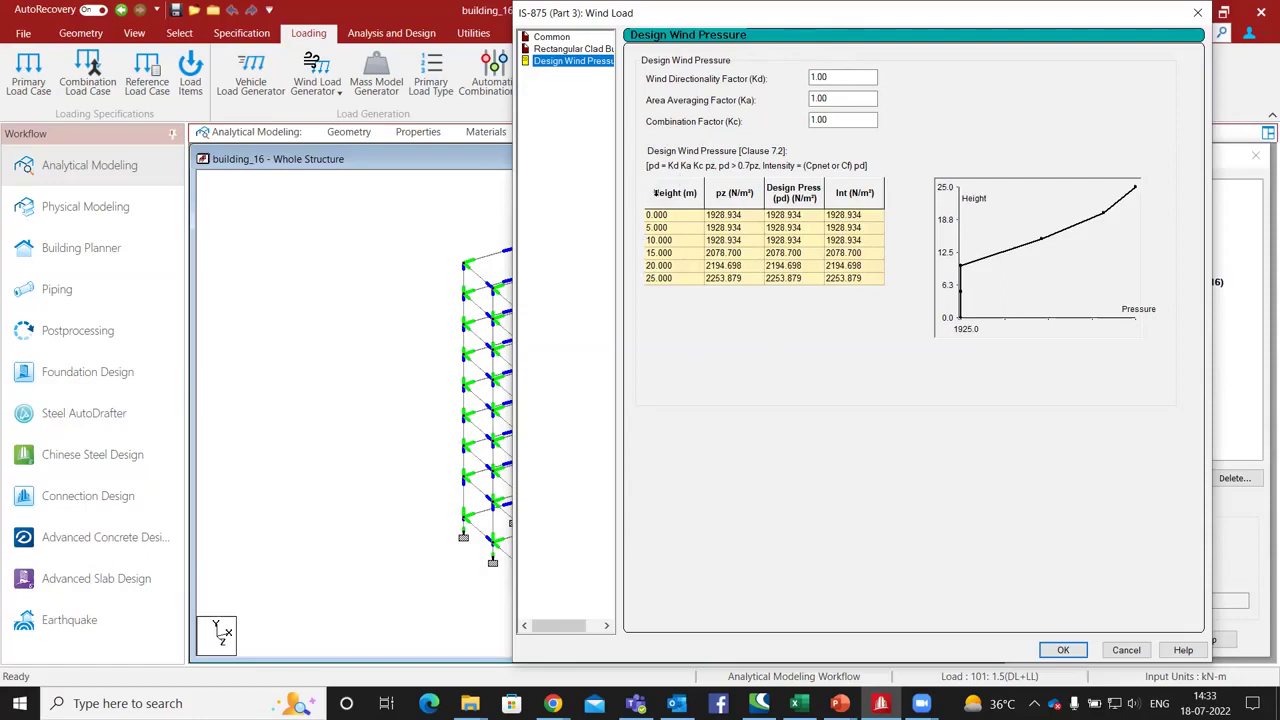
# Use the pressure coefficient for the rectangular clad building, with +X wind direction and wind on Face A.
pyautogui.click(566, 49)
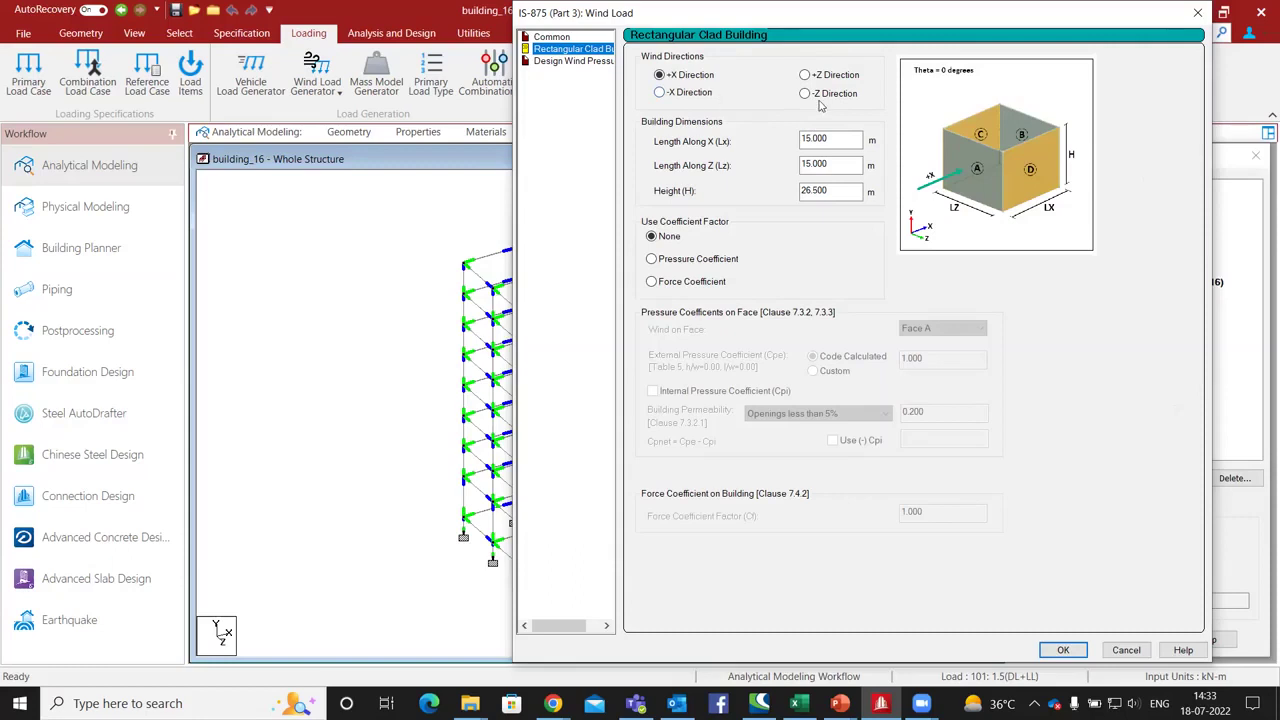
pyautogui.click(818, 98)
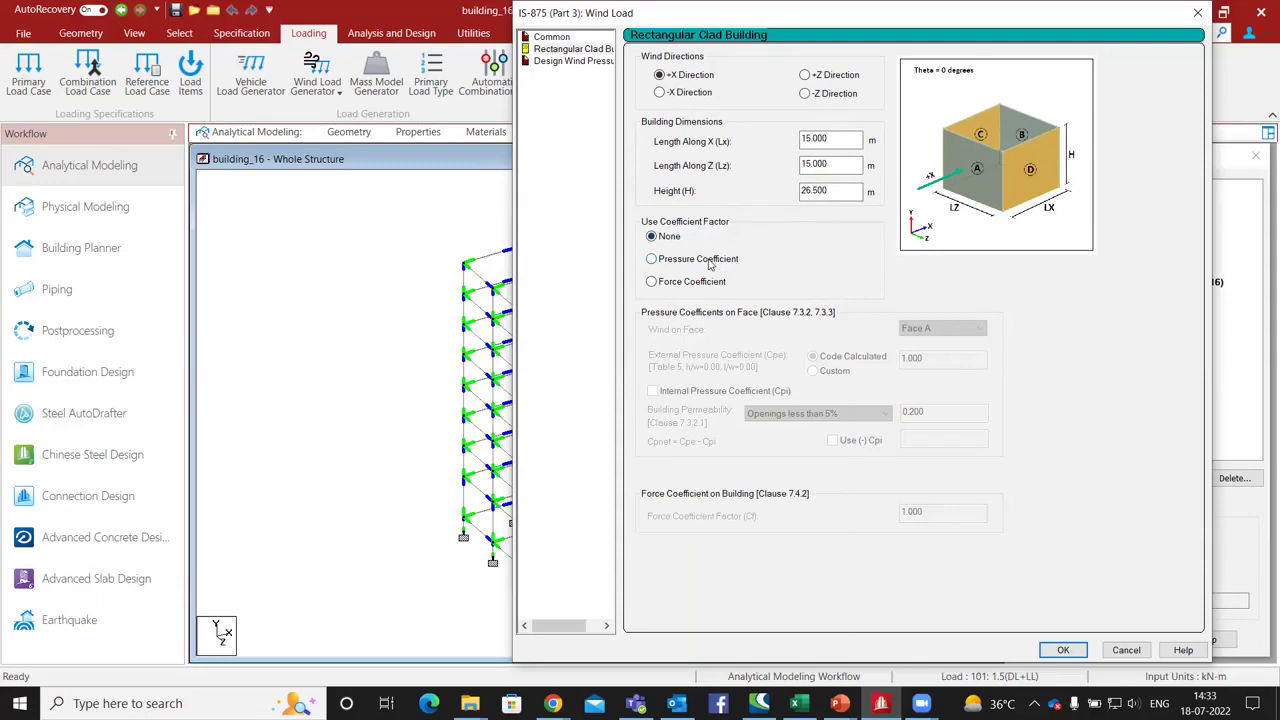
pyautogui.click(651, 259)
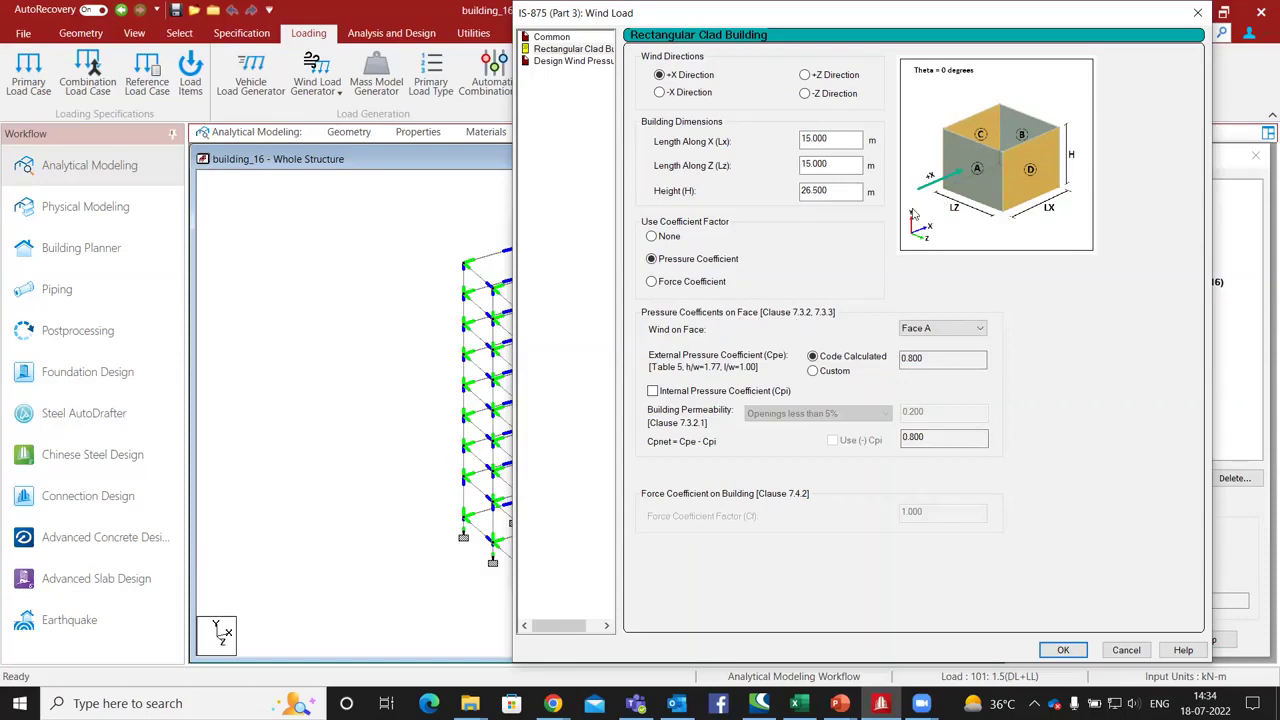
pyautogui.click(966, 330)
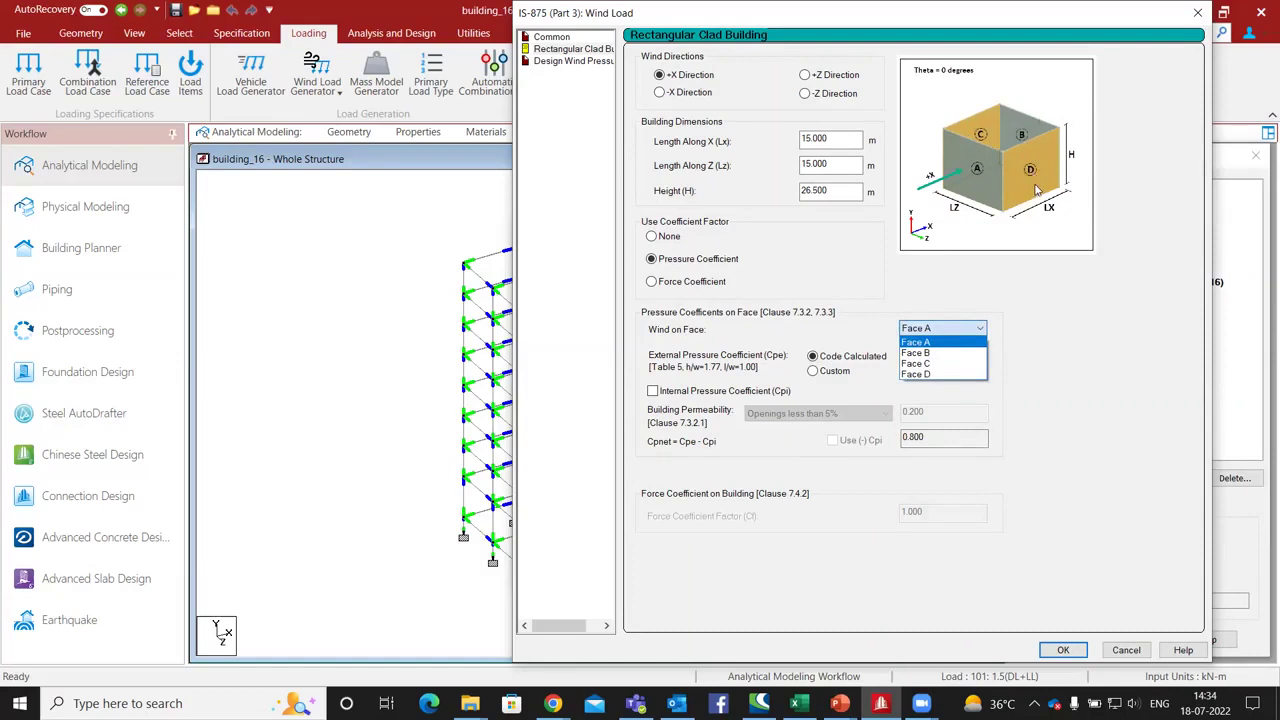
pyautogui.click(953, 348)
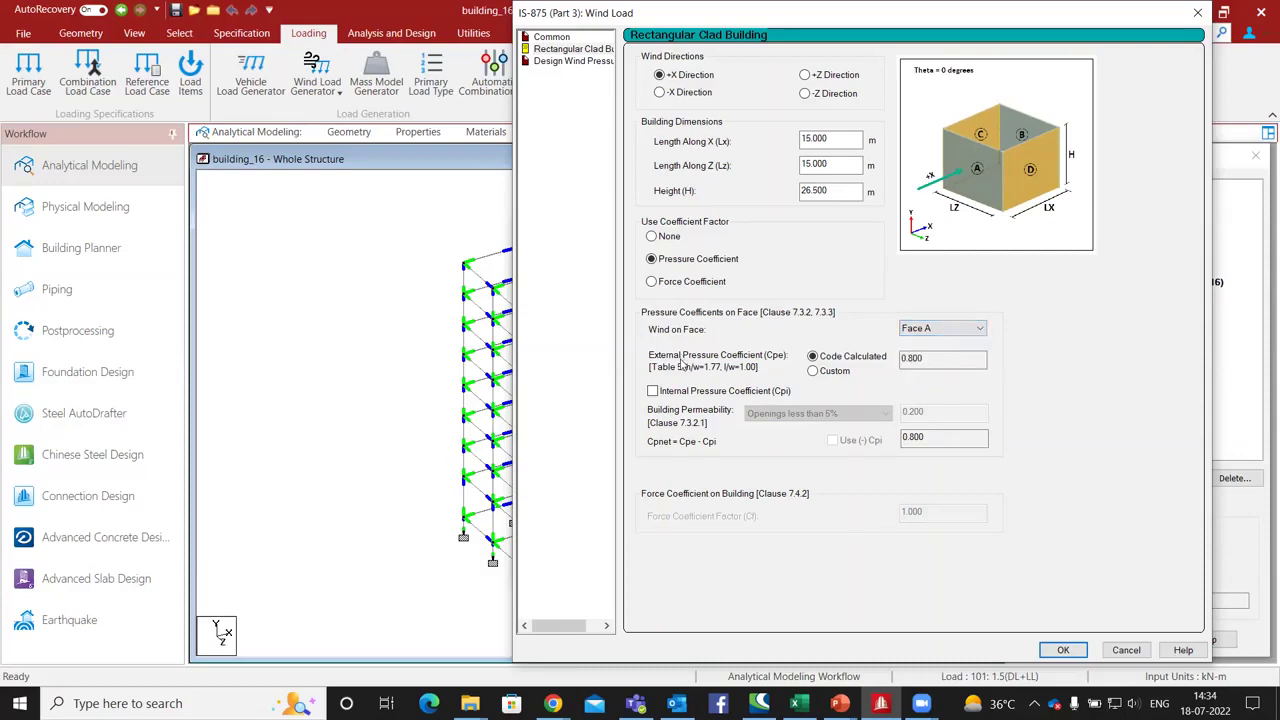
# Try a custom external pressure coefficient for Face A and return it to Code Calculated.
pyautogui.click(813, 371)
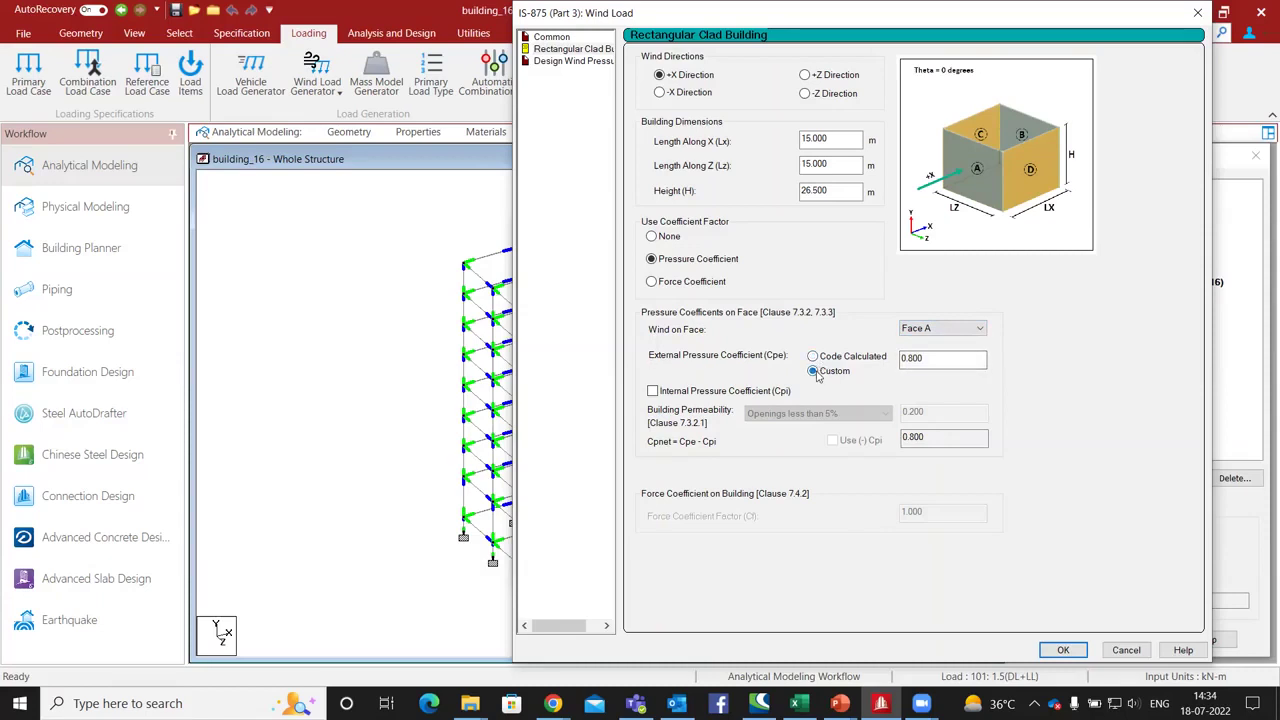
pyautogui.moveTo(938, 359); pyautogui.dragTo(895, 364)
pyautogui.click(843, 358)
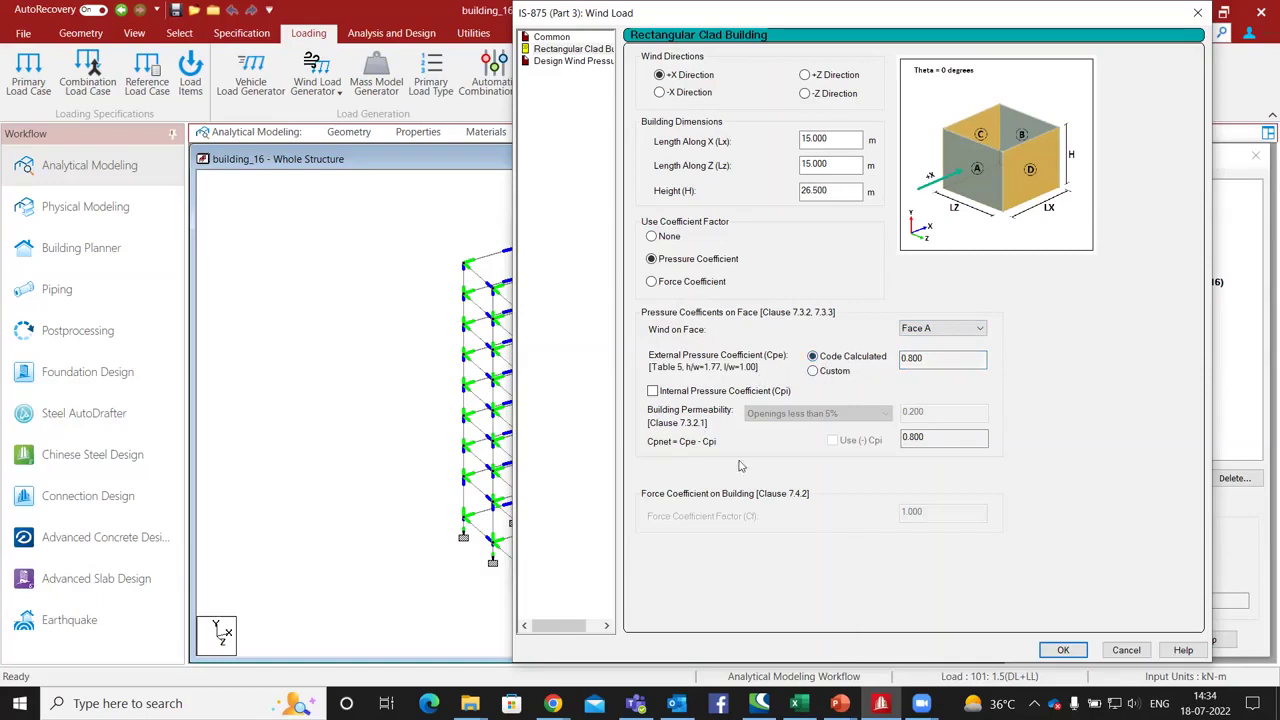
# Include the internal pressure coefficient, try openings between 5% and 20%, and set the building permeability to openings less than 5%.
pyautogui.click(653, 391)
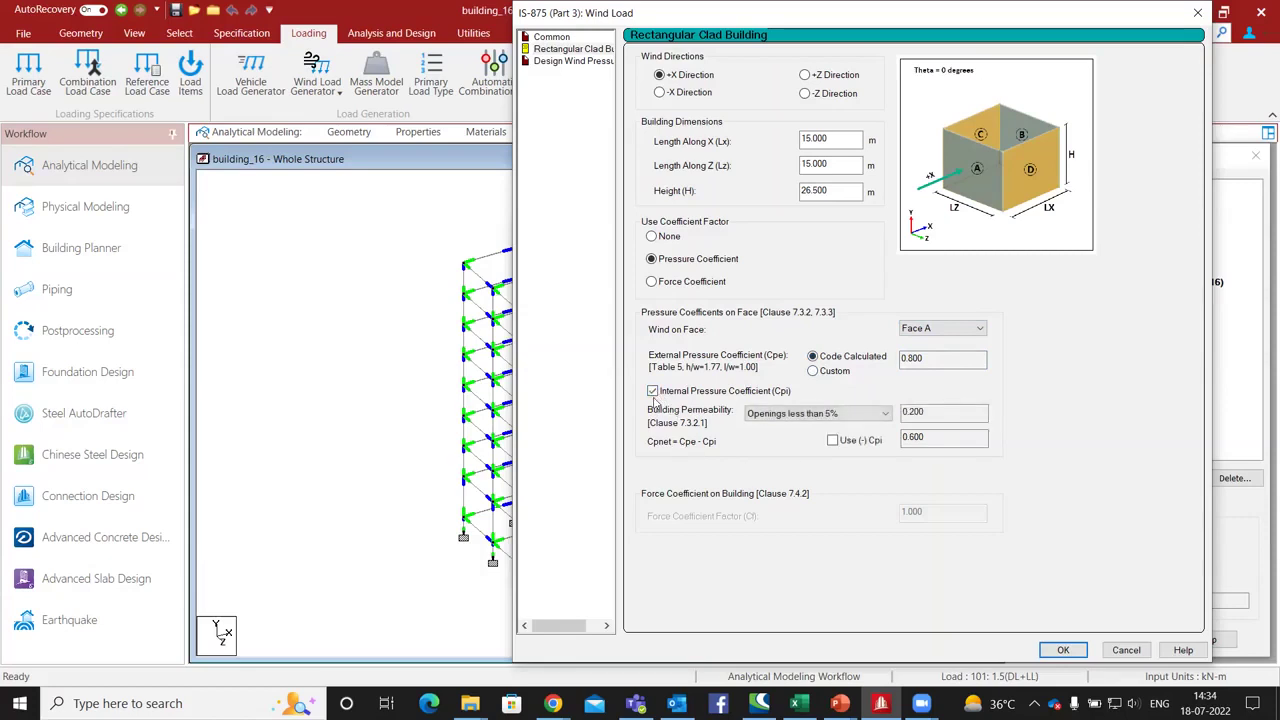
pyautogui.click(801, 414)
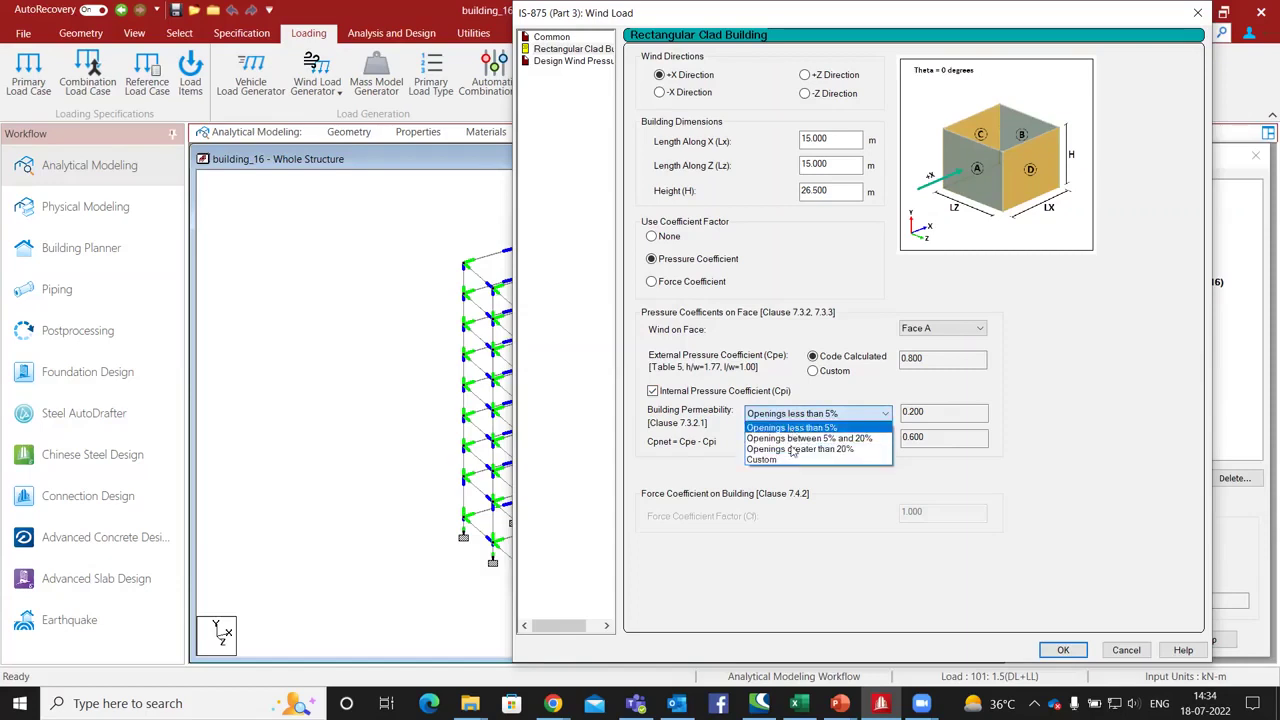
pyautogui.click(791, 432)
pyautogui.click(803, 411)
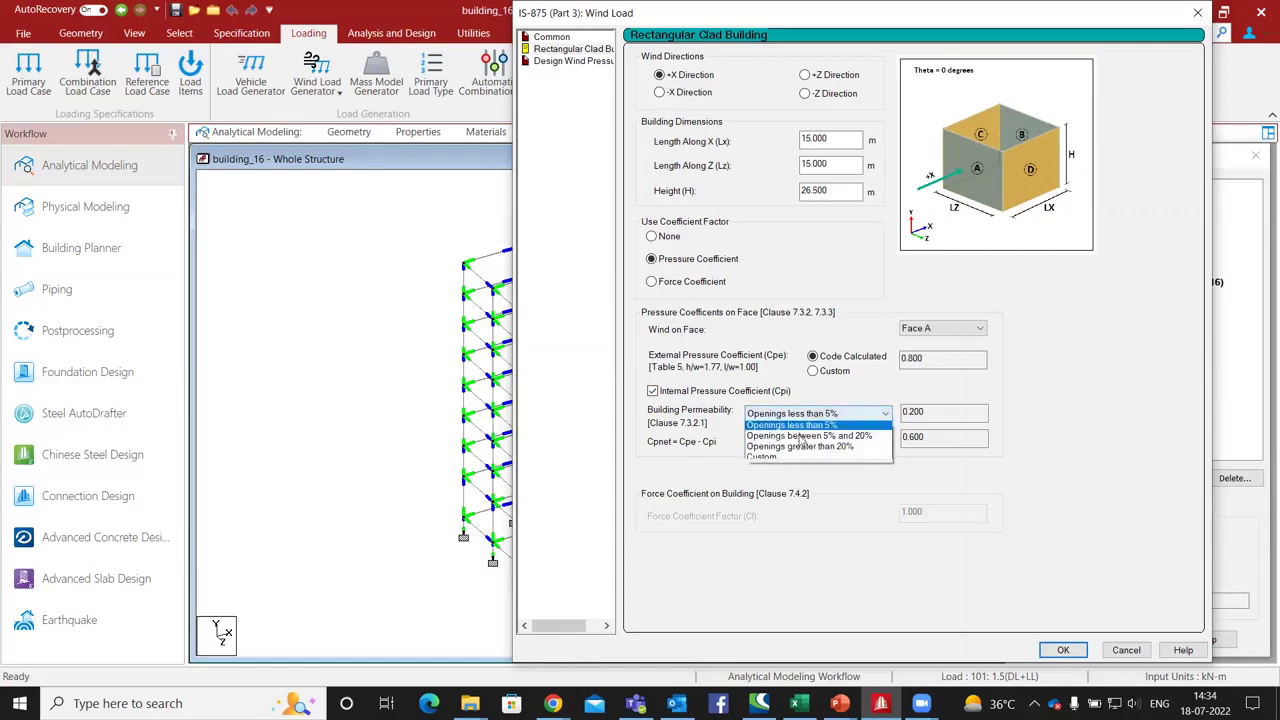
pyautogui.click(800, 438)
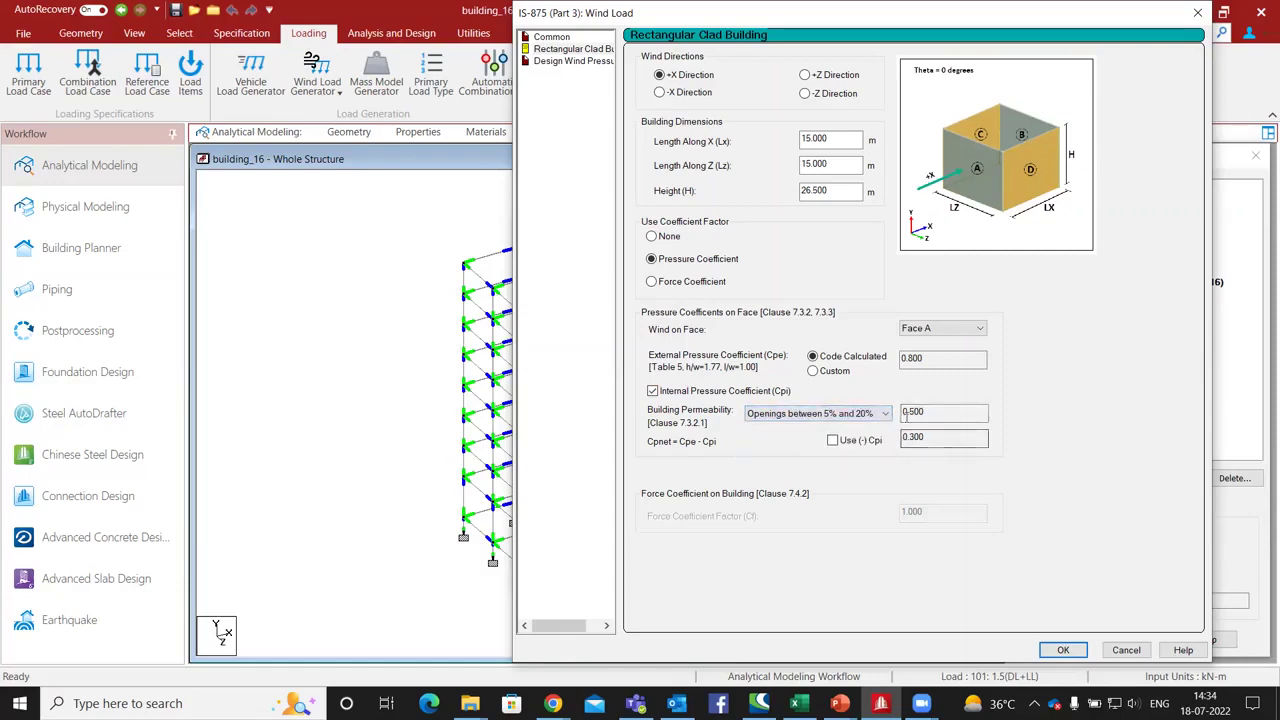
pyautogui.click(831, 445)
pyautogui.click(812, 413)
pyautogui.click(833, 428)
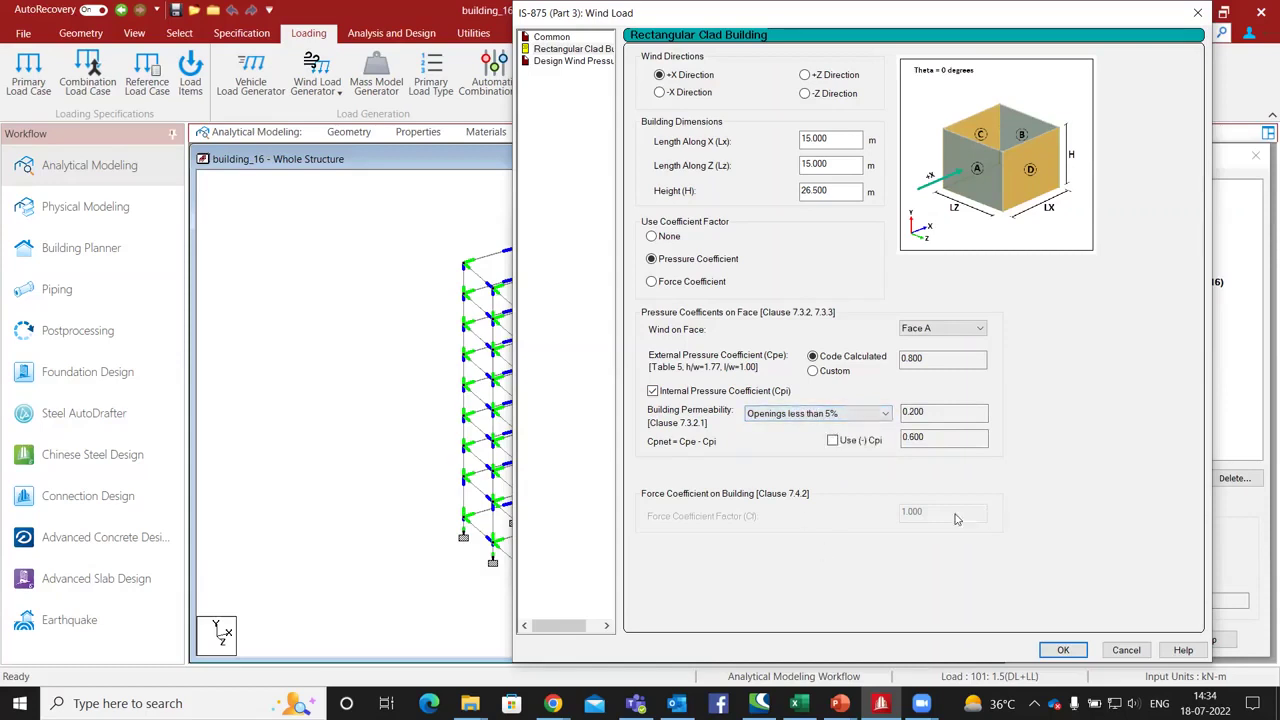
# Use the force coefficient with a factor of 1.000 and add the generated intensities to the wind definition.
pyautogui.click(673, 284)
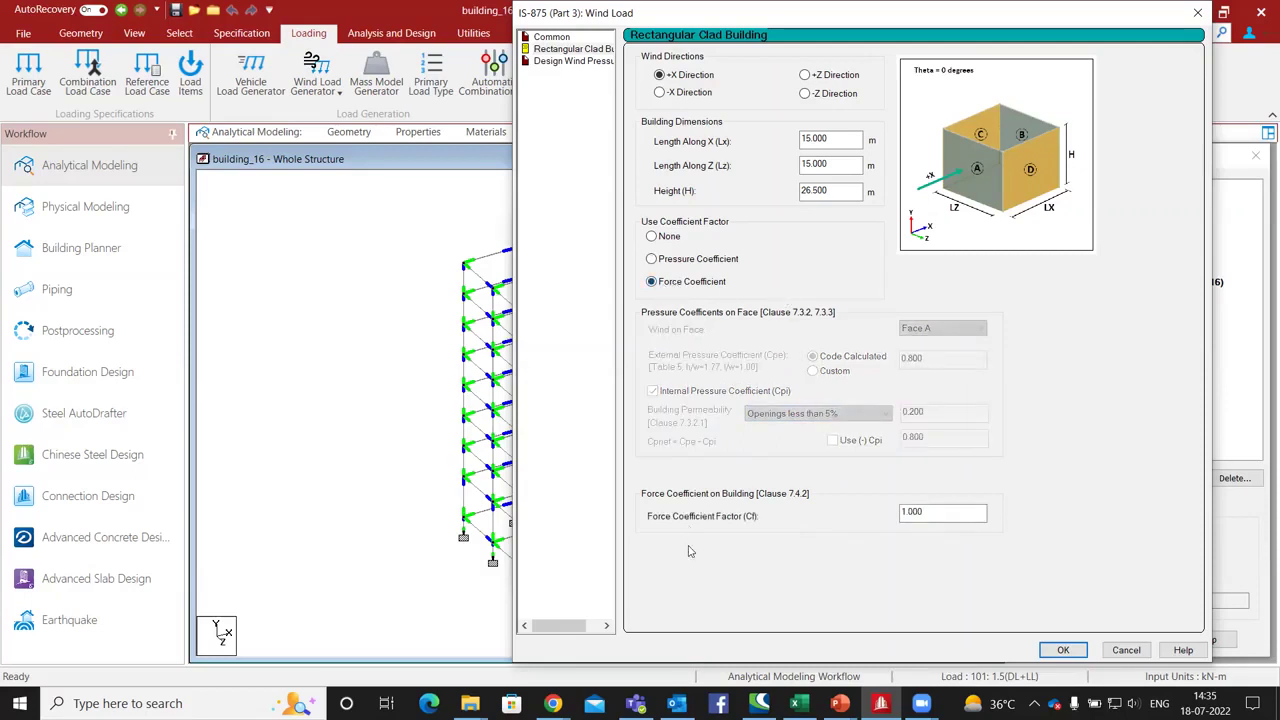
pyautogui.moveTo(931, 516); pyautogui.dragTo(895, 525)
pyautogui.click(563, 38)
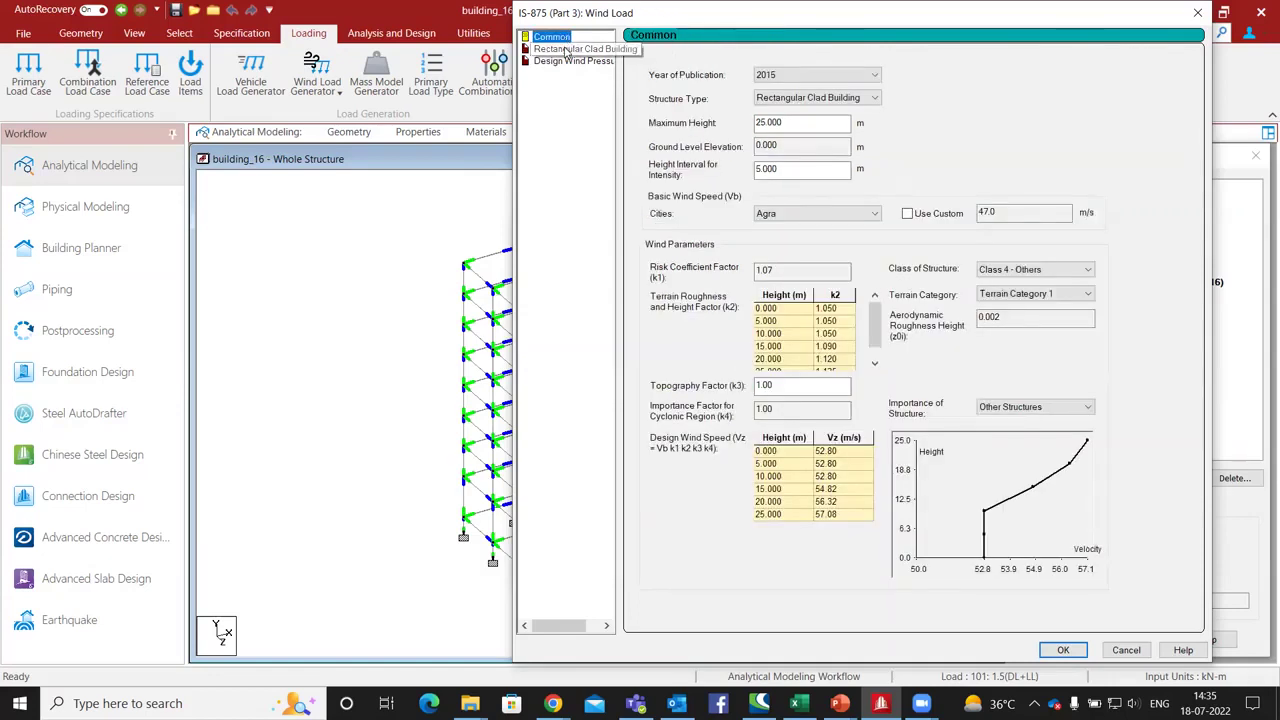
pyautogui.click(560, 48)
pyautogui.click(553, 38)
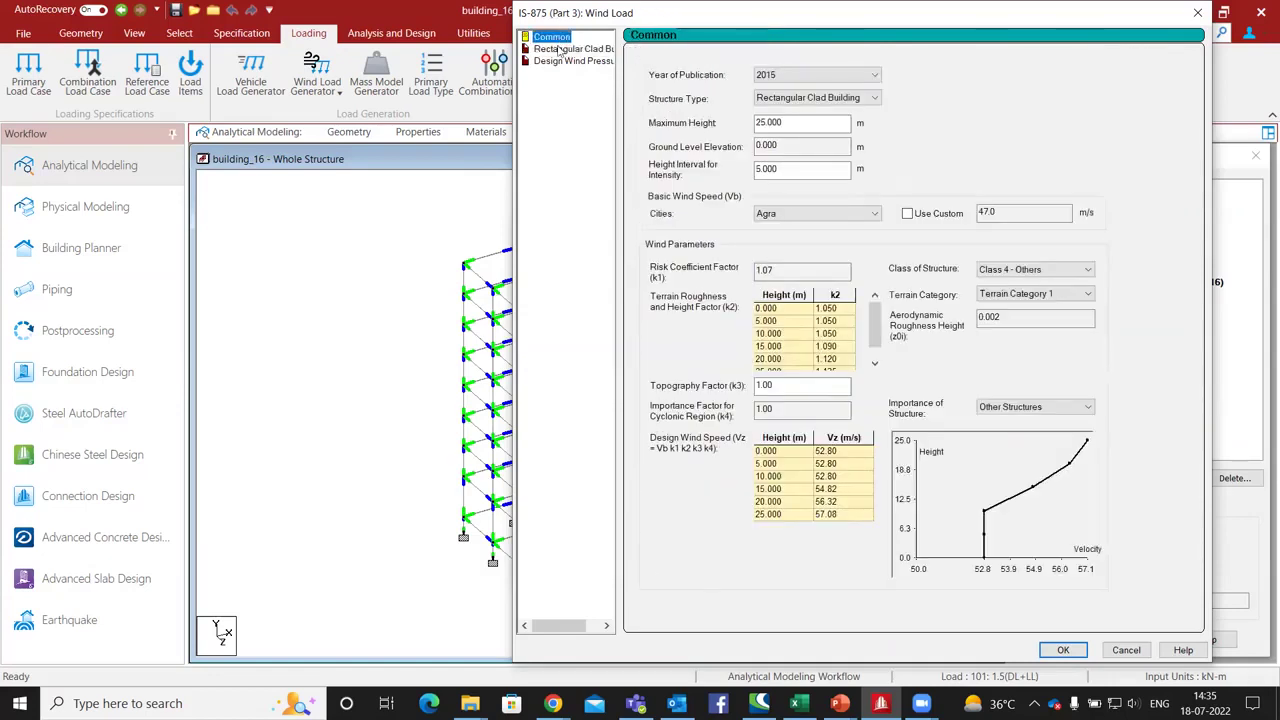
pyautogui.click(1064, 650)
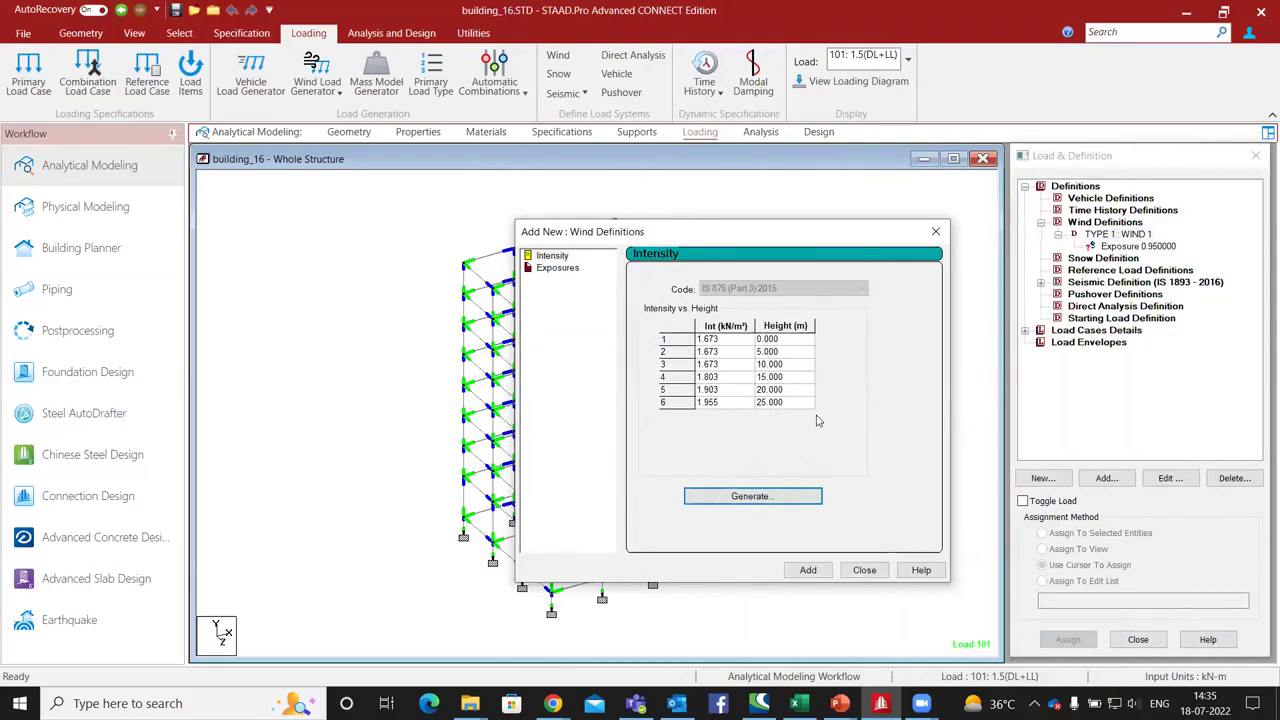
pyautogui.click(808, 570)
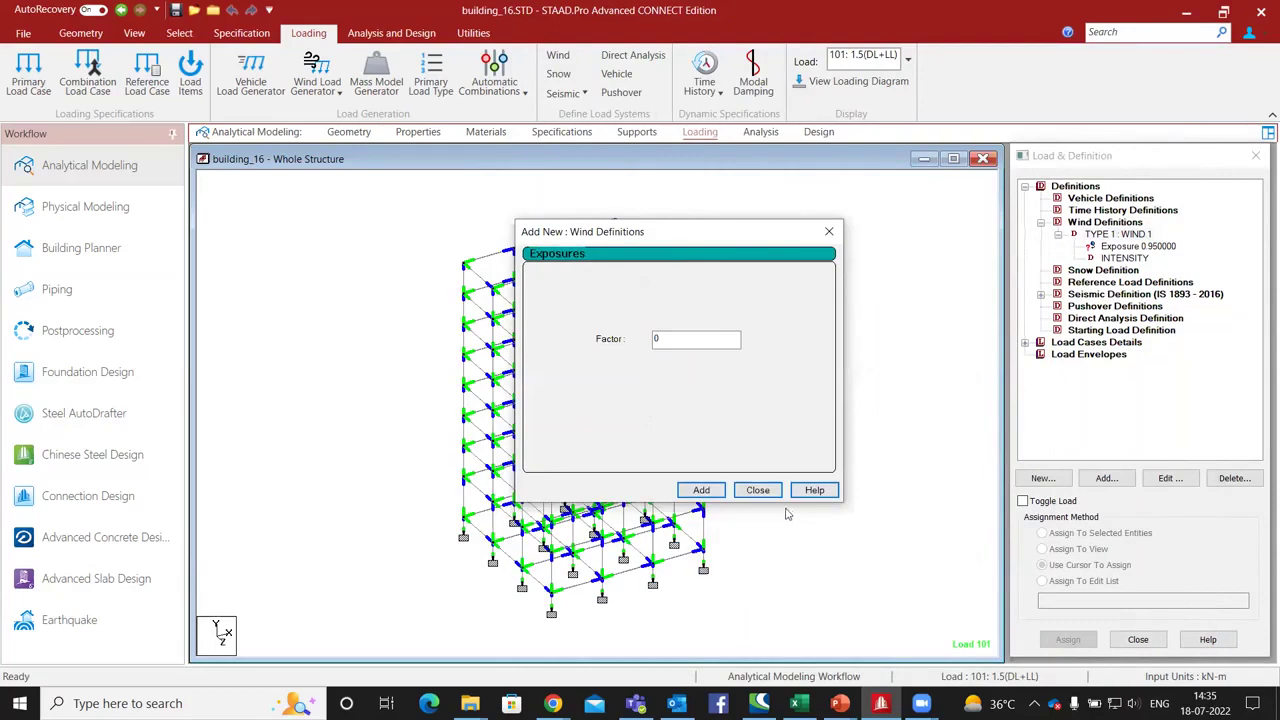
# Add an exposure with factor 0.95 to wind type 1 and delete the earlier duplicate exposure.
pyautogui.click(678, 334)
pyautogui.write('.95')
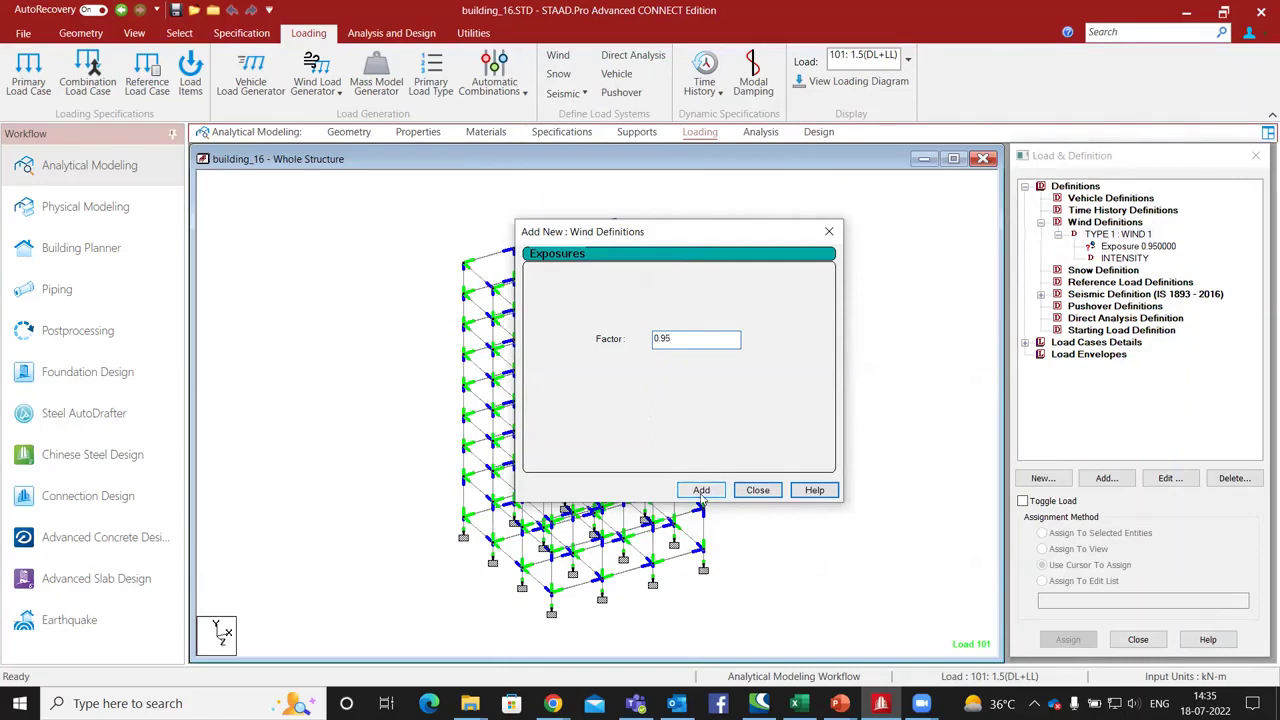
pyautogui.click(701, 490)
pyautogui.click(757, 490)
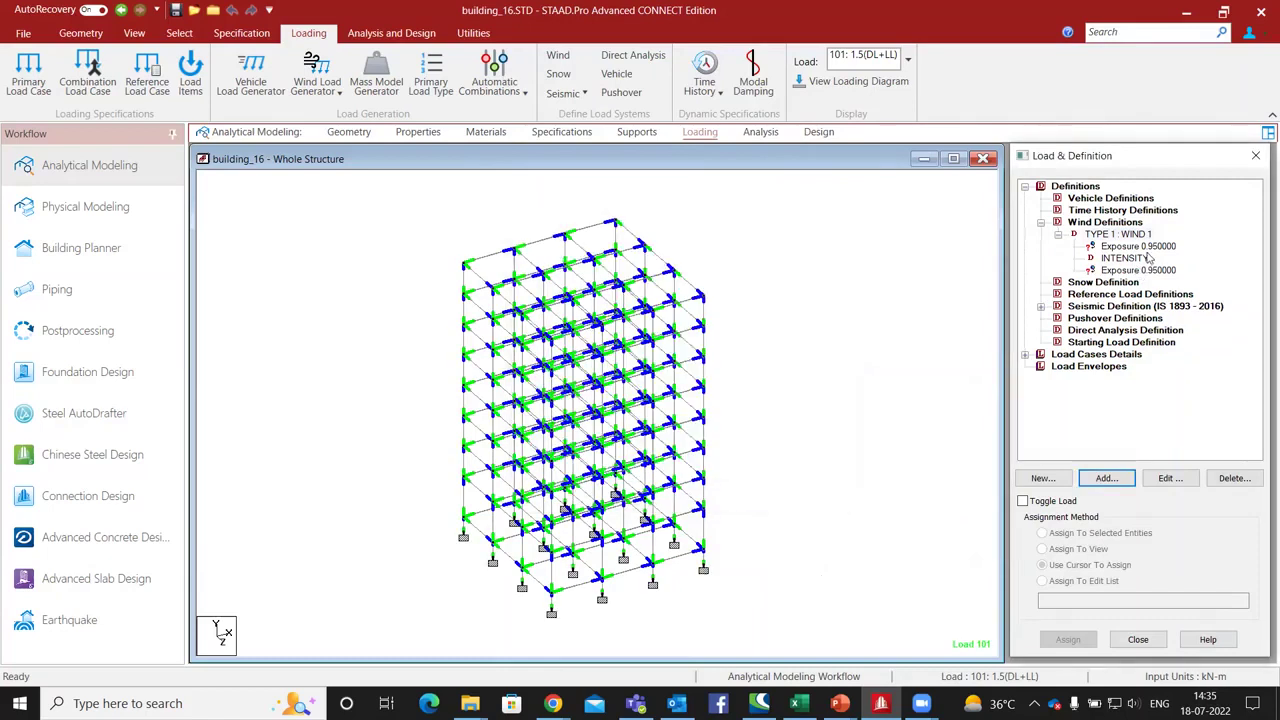
pyautogui.click(1148, 247)
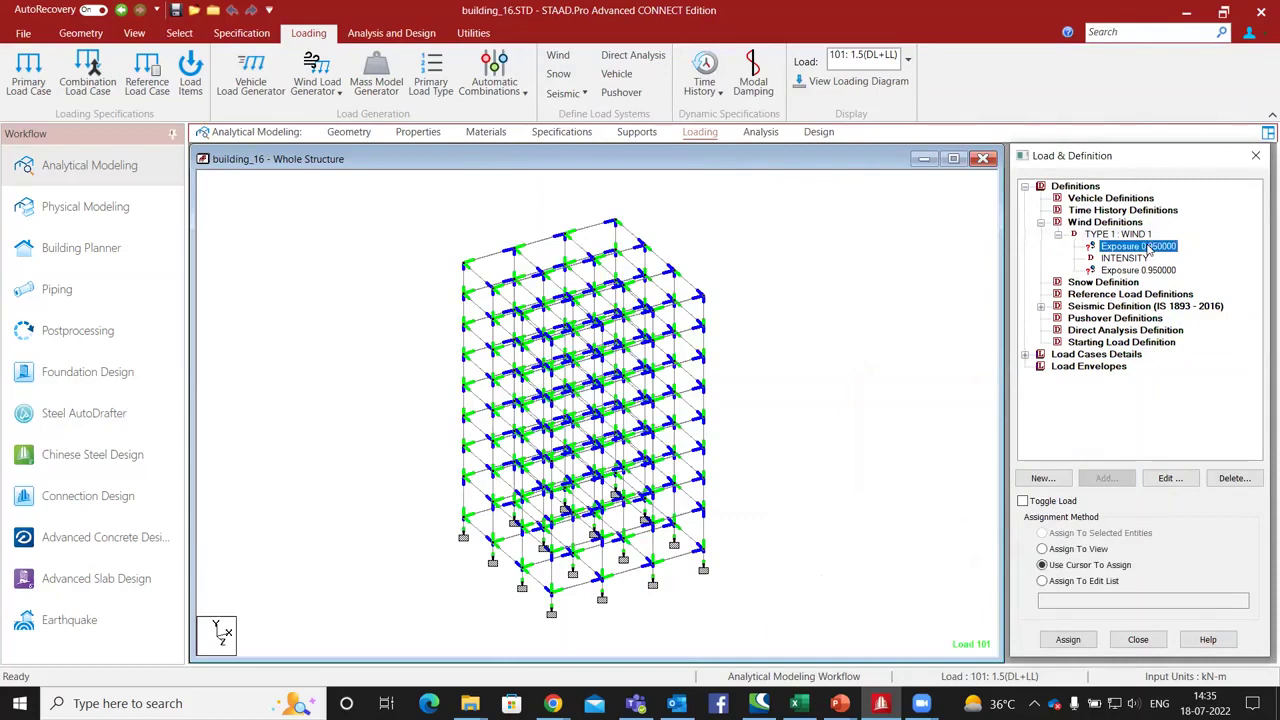
pyautogui.press('Delete')
# Assign the 0.95 exposure to the whole structure in view.
pyautogui.click(1134, 259)
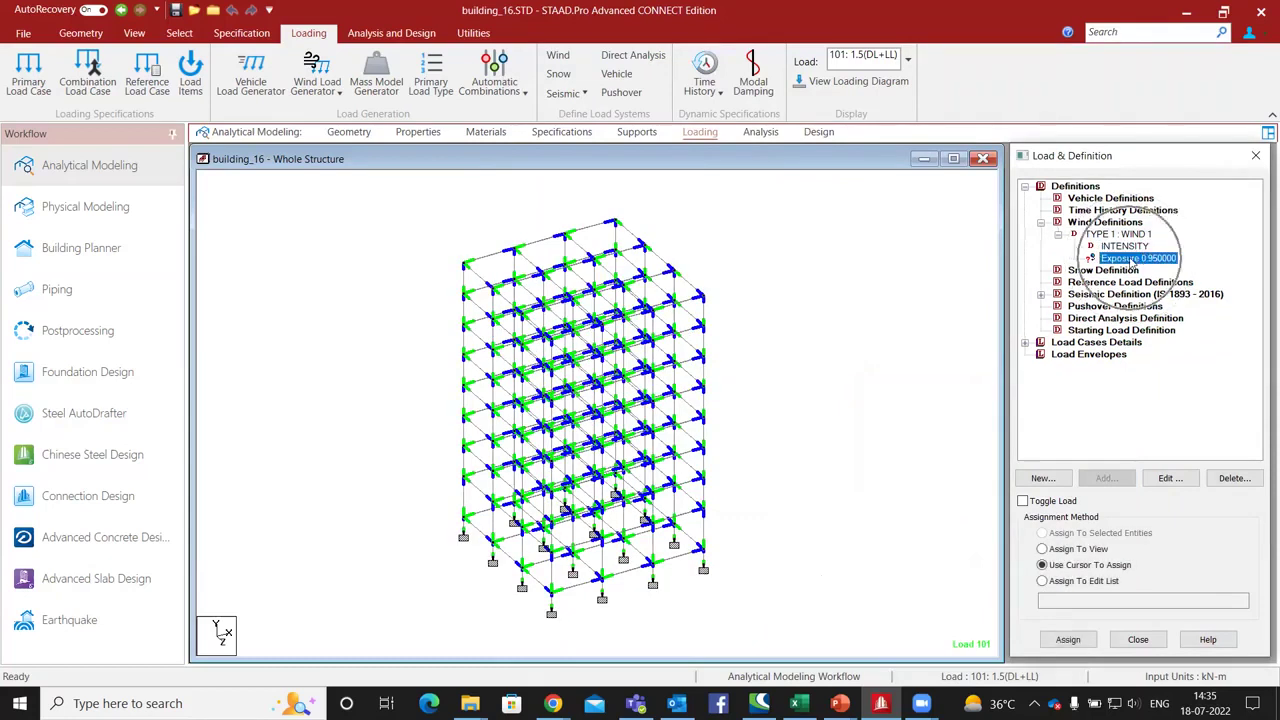
pyautogui.click(1078, 550)
pyautogui.click(1068, 639)
pyautogui.click(1150, 448)
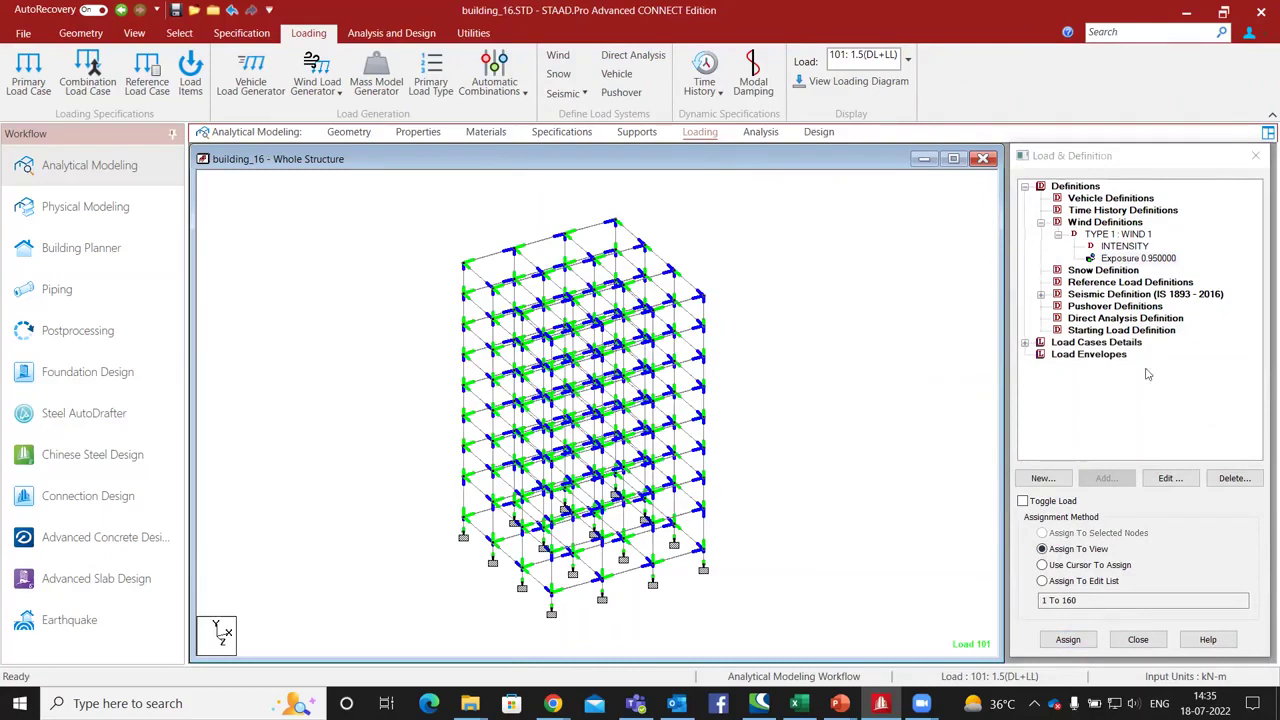
pyautogui.click(1080, 343)
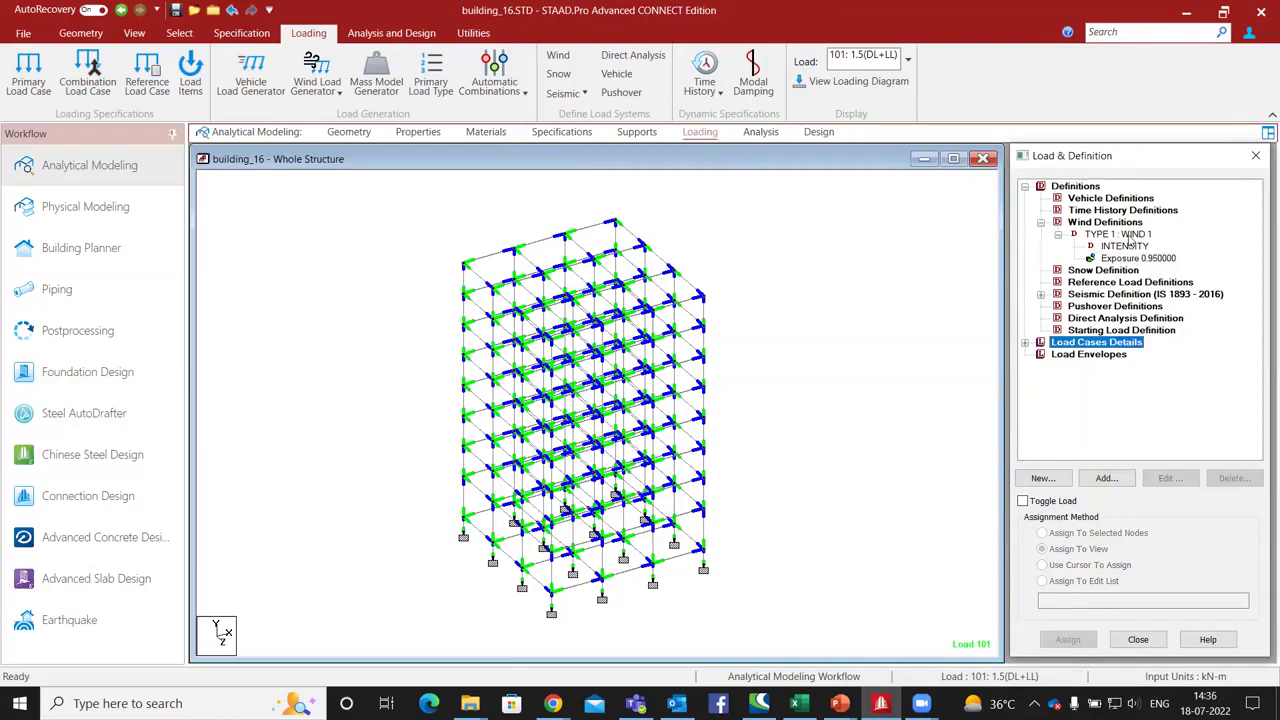
# Change the comment of wind type 1 to WIND X.
pyautogui.doubleClick(1128, 234)
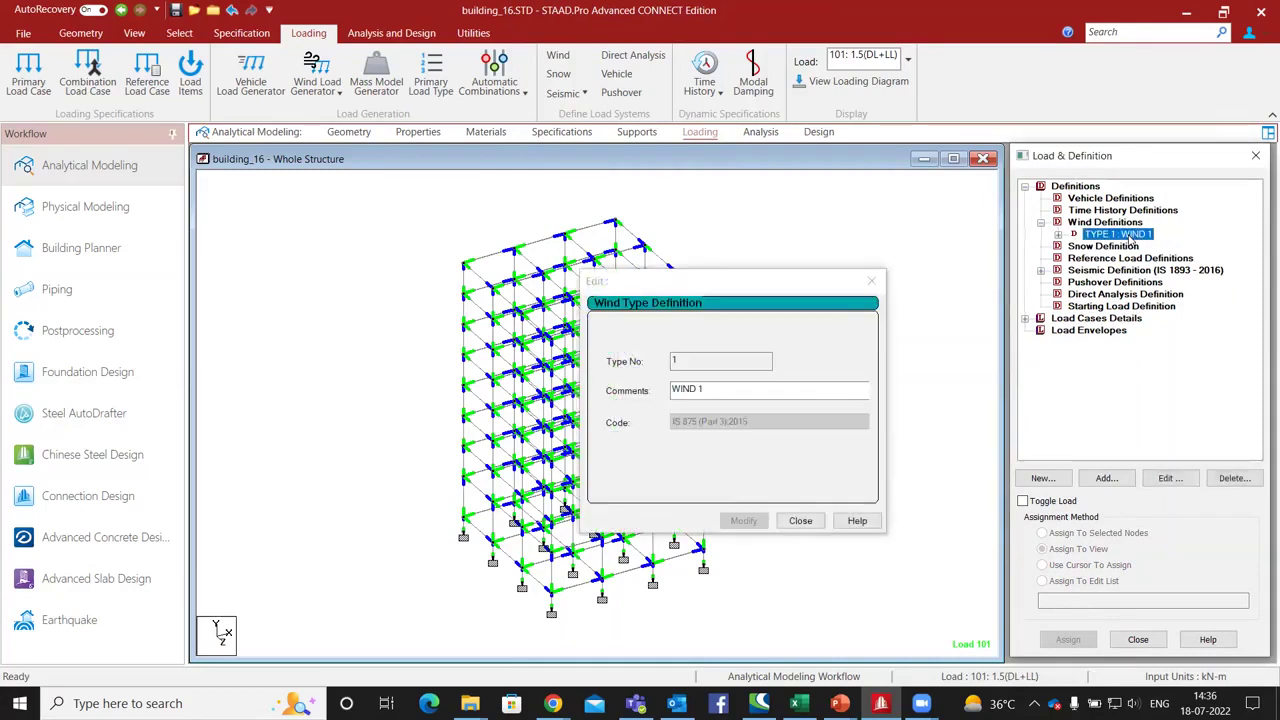
pyautogui.doubleClick(700, 389)
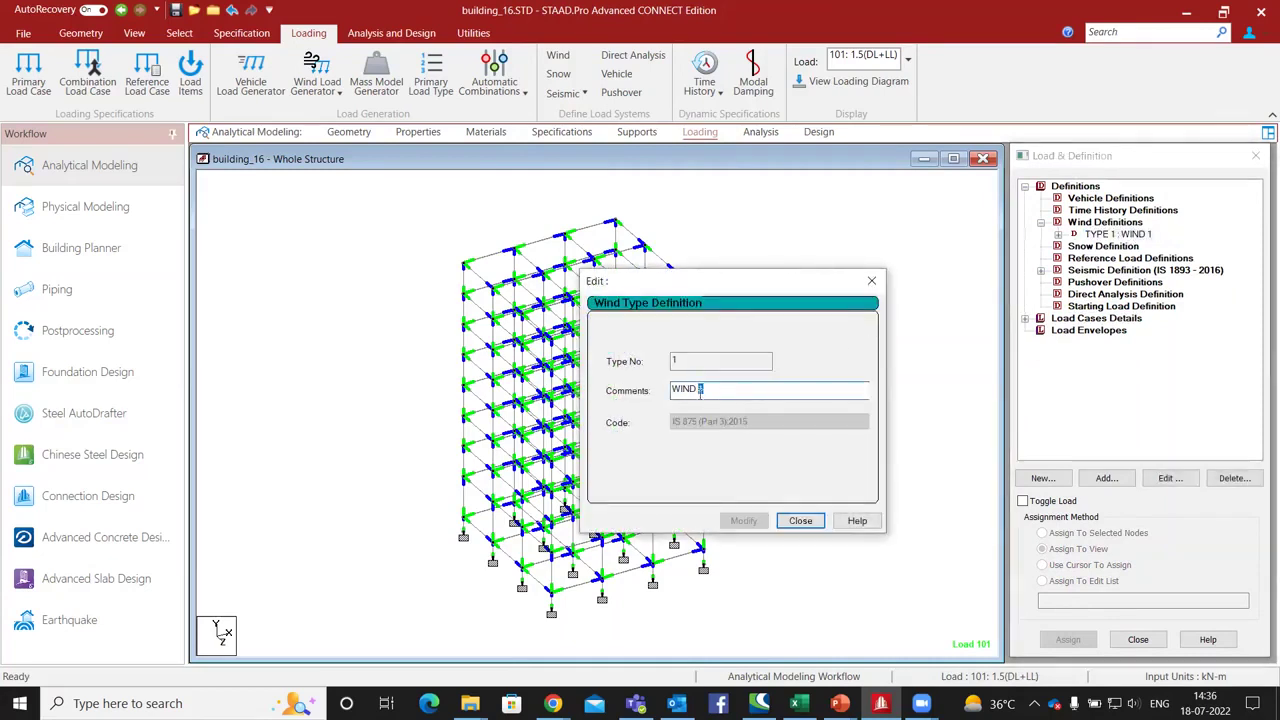
pyautogui.write('x')
pyautogui.write('X')
pyautogui.click(742, 521)
pyautogui.click(800, 521)
pyautogui.click(911, 484)
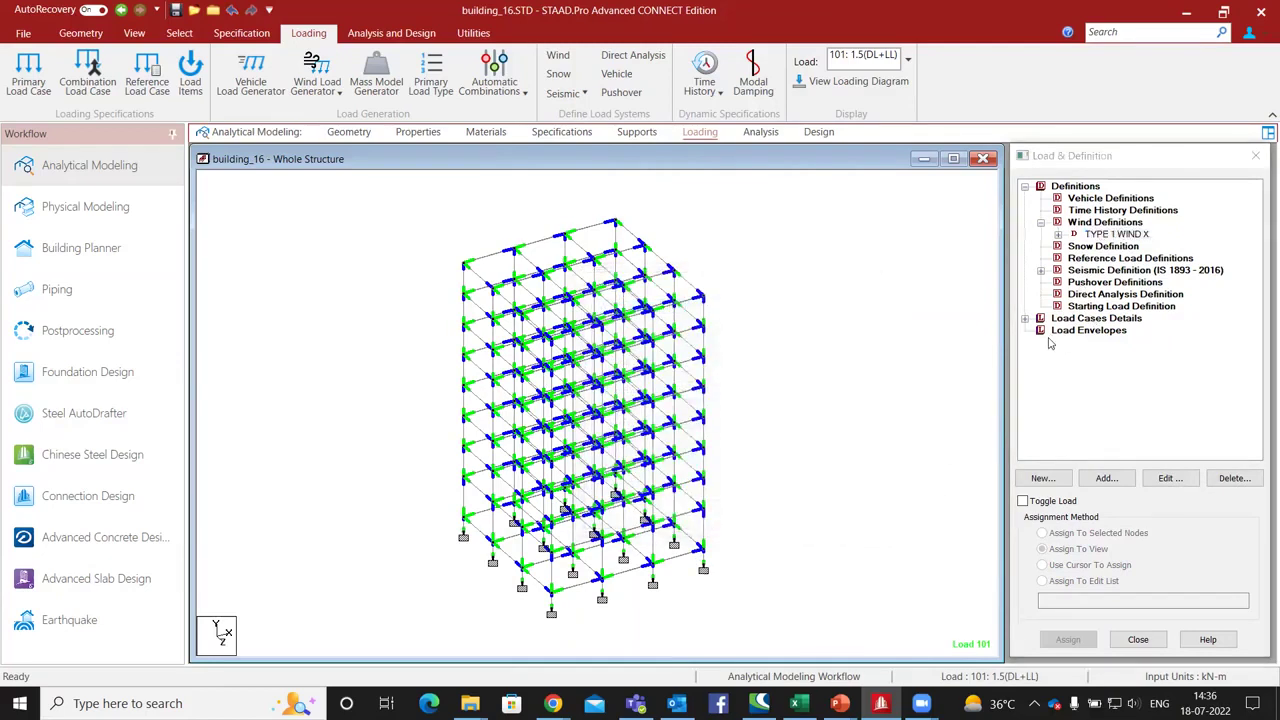
# Add primary load case 6 with loading type Wind and title WL+X.
pyautogui.click(1025, 318)
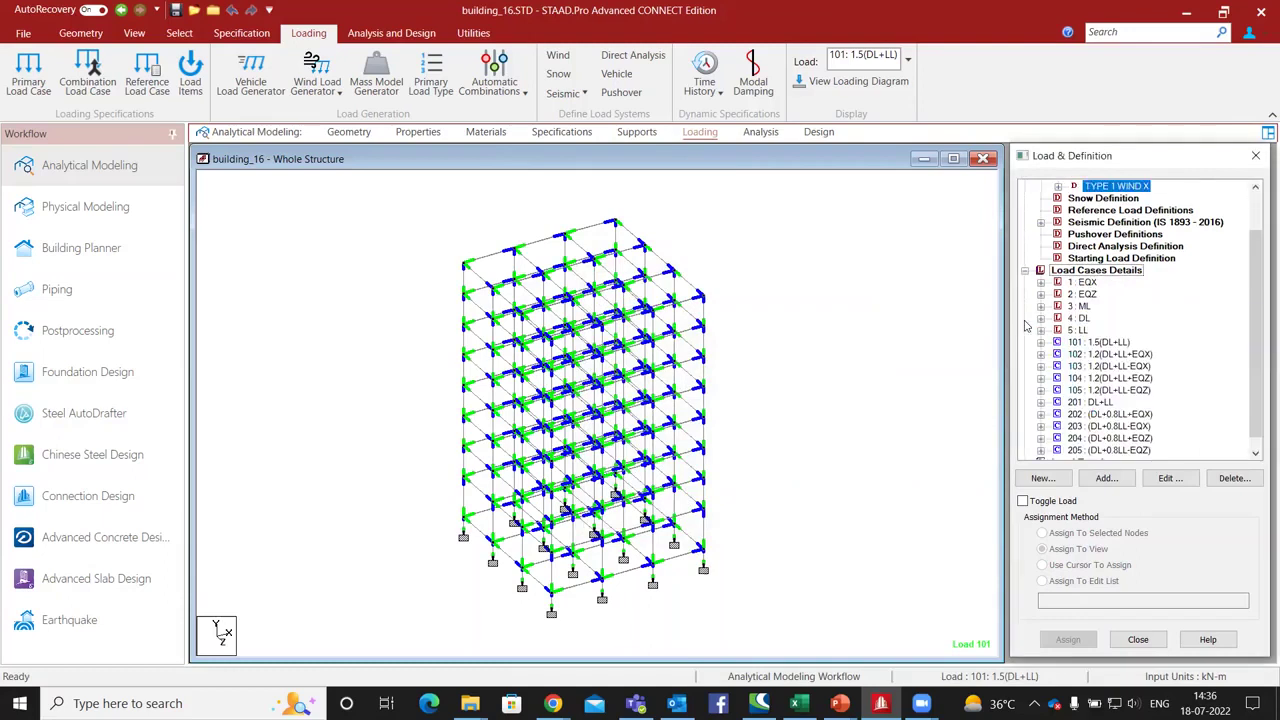
pyautogui.click(1120, 270)
pyautogui.click(1106, 478)
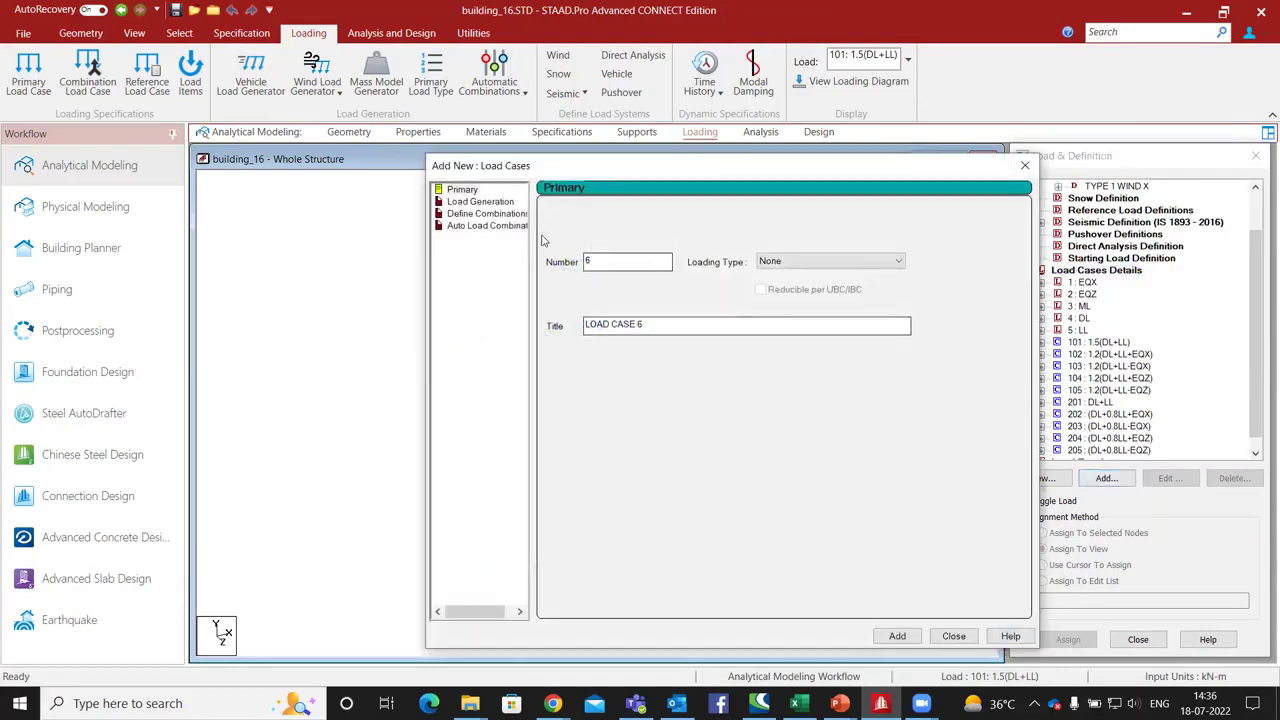
pyautogui.click(786, 262)
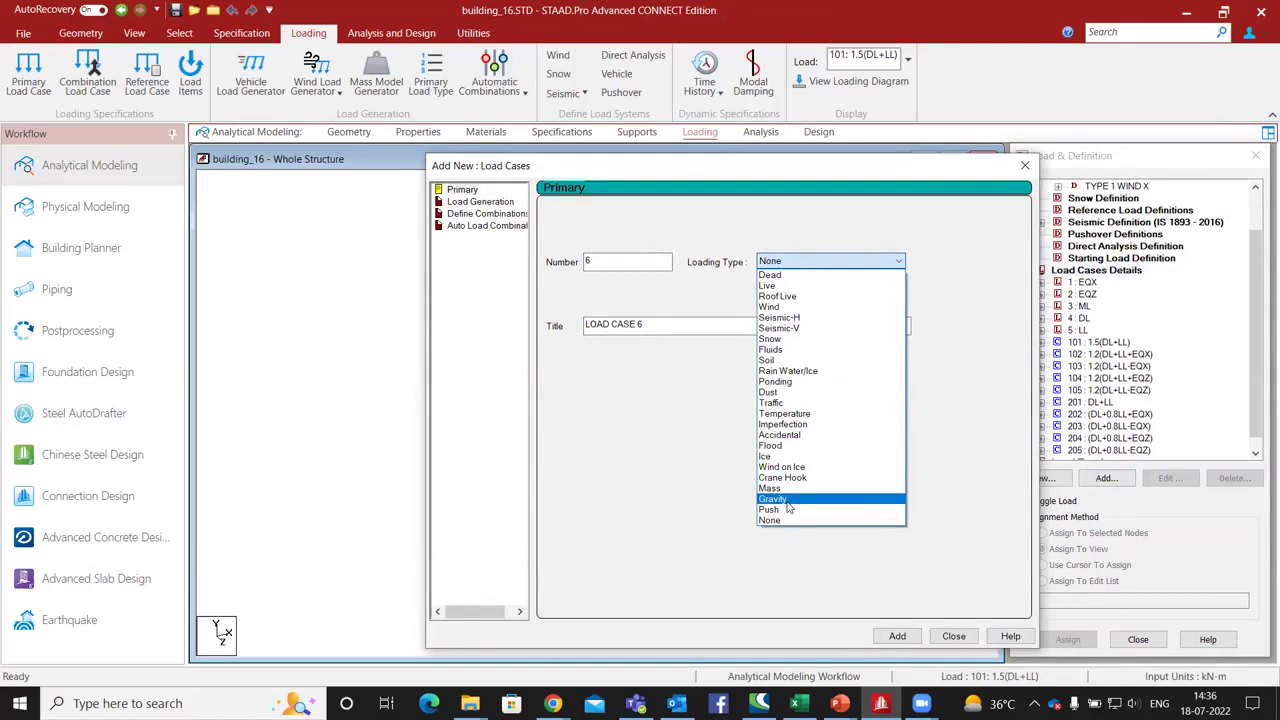
pyautogui.click(775, 306)
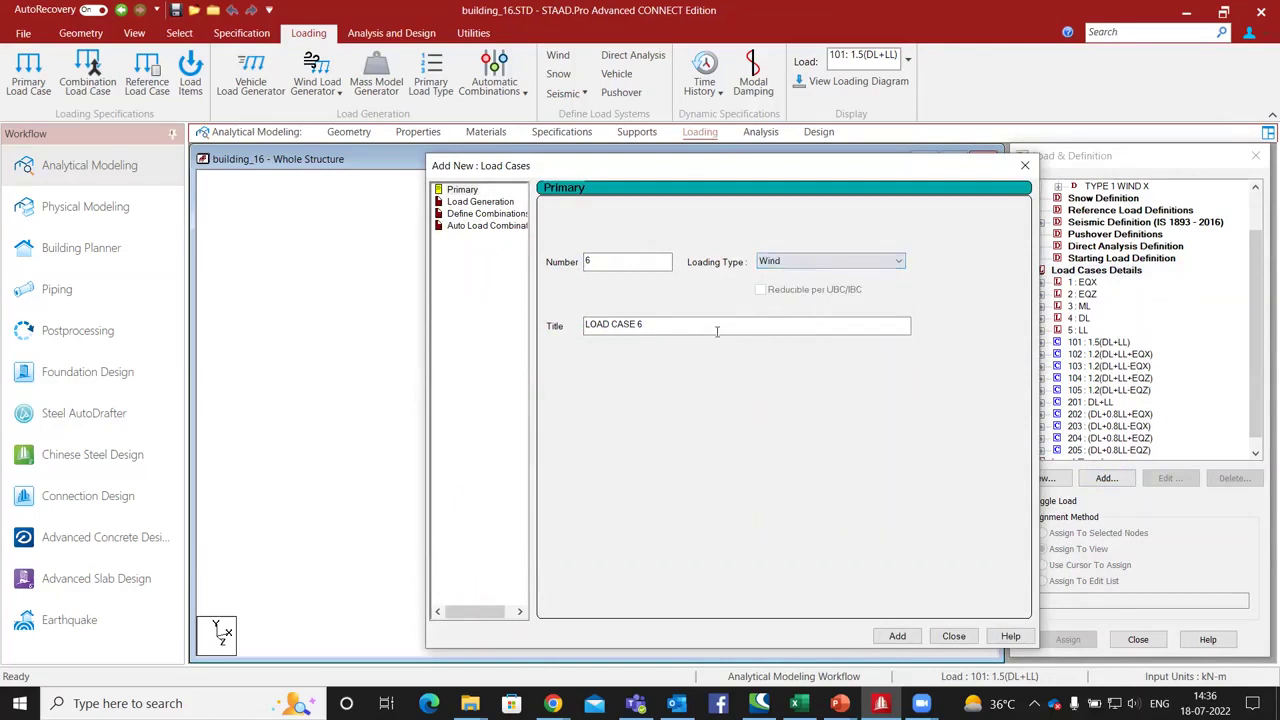
pyautogui.moveTo(714, 329); pyautogui.dragTo(577, 328)
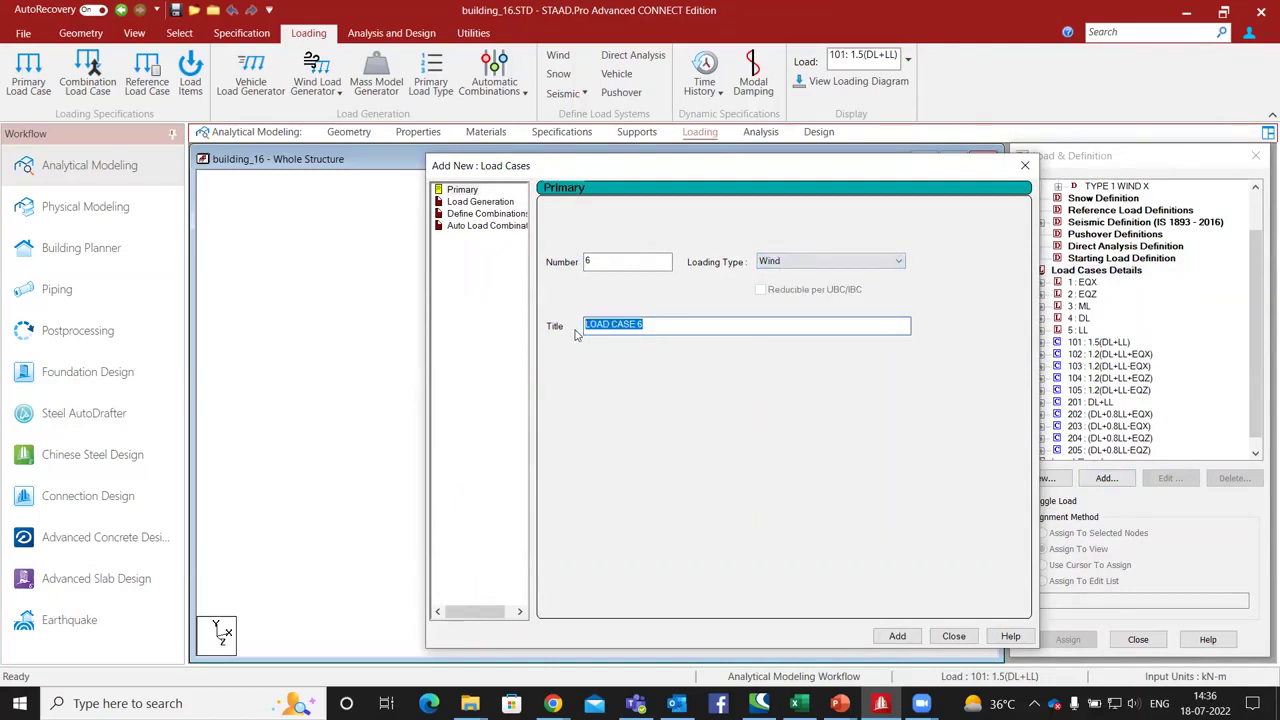
pyautogui.write('Wi')
pyautogui.click(897, 636)
pyautogui.click(953, 636)
# Start a new wind load item for load case WL+X, keeping type 1, X (Windward Face) and factor 1.
pyautogui.click(1090, 343)
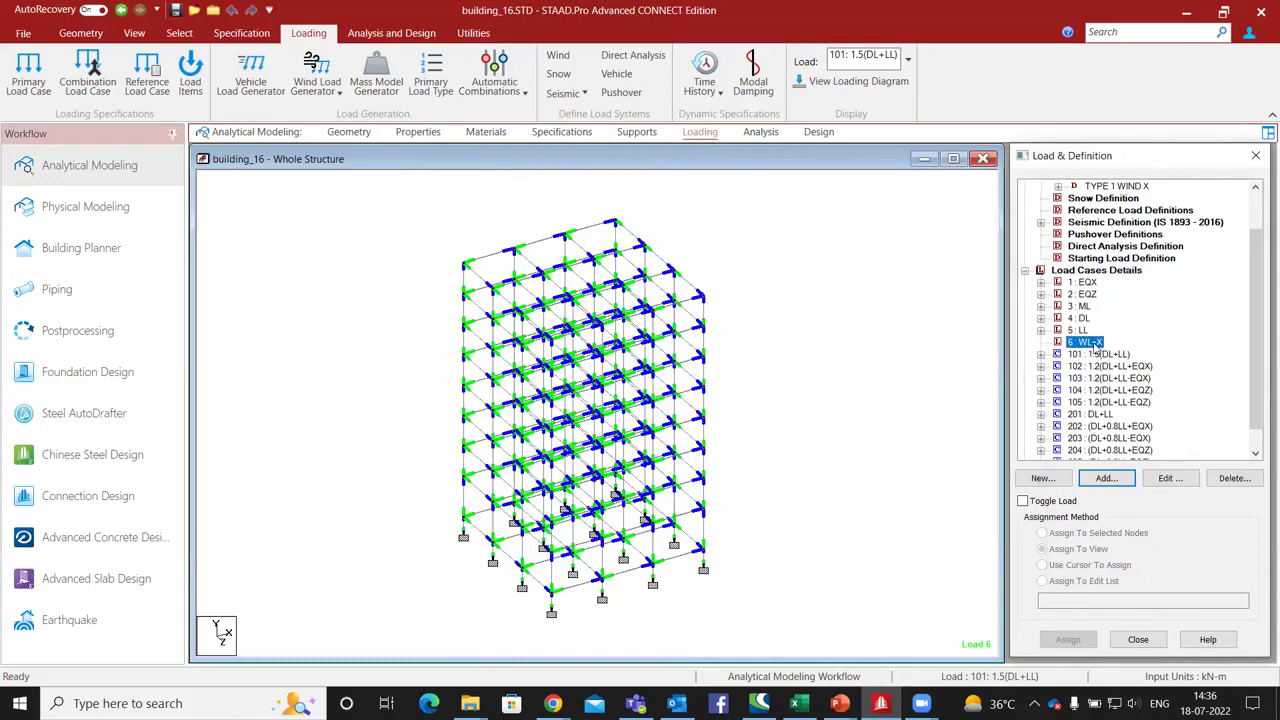
pyautogui.click(1107, 479)
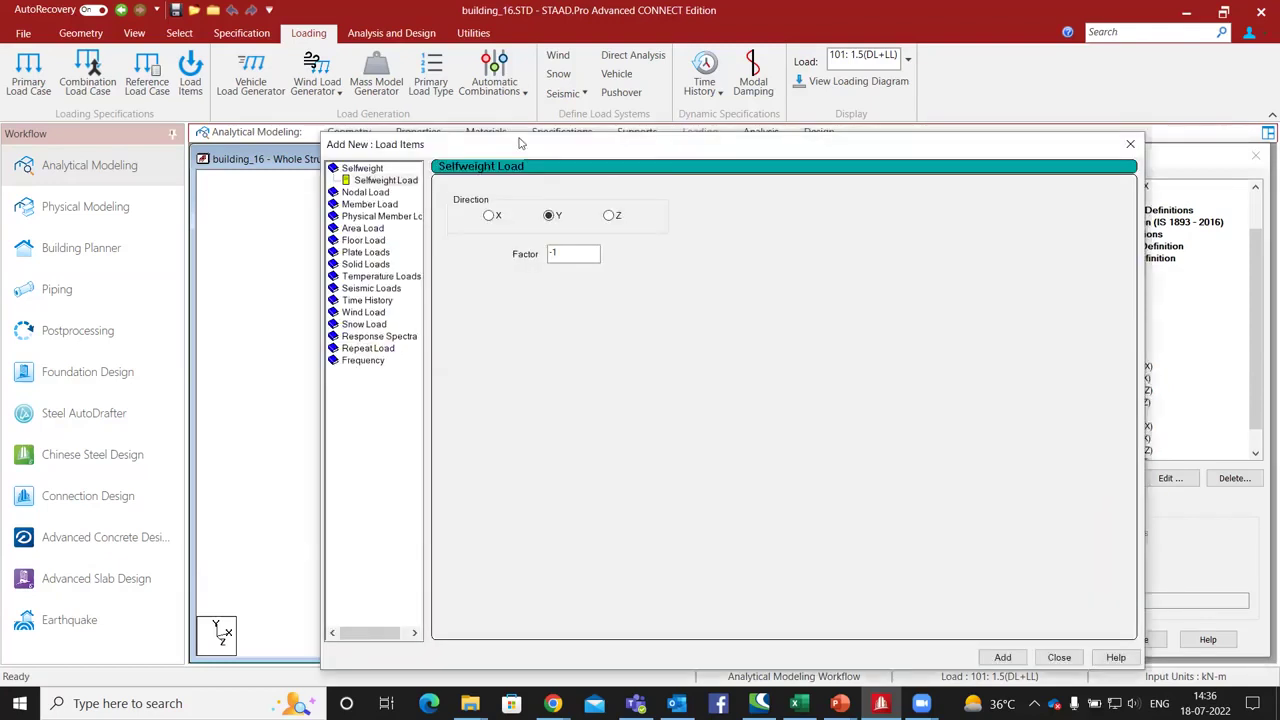
pyautogui.moveTo(547, 143); pyautogui.dragTo(782, 120)
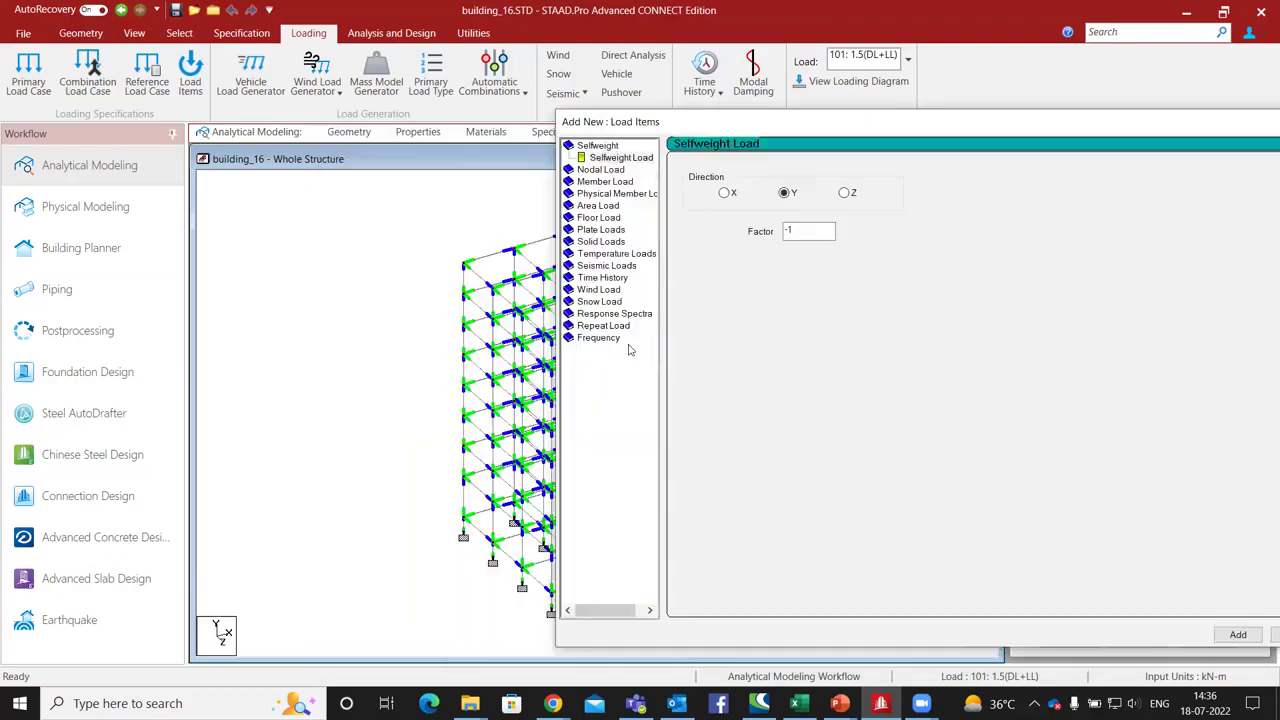
pyautogui.click(600, 289)
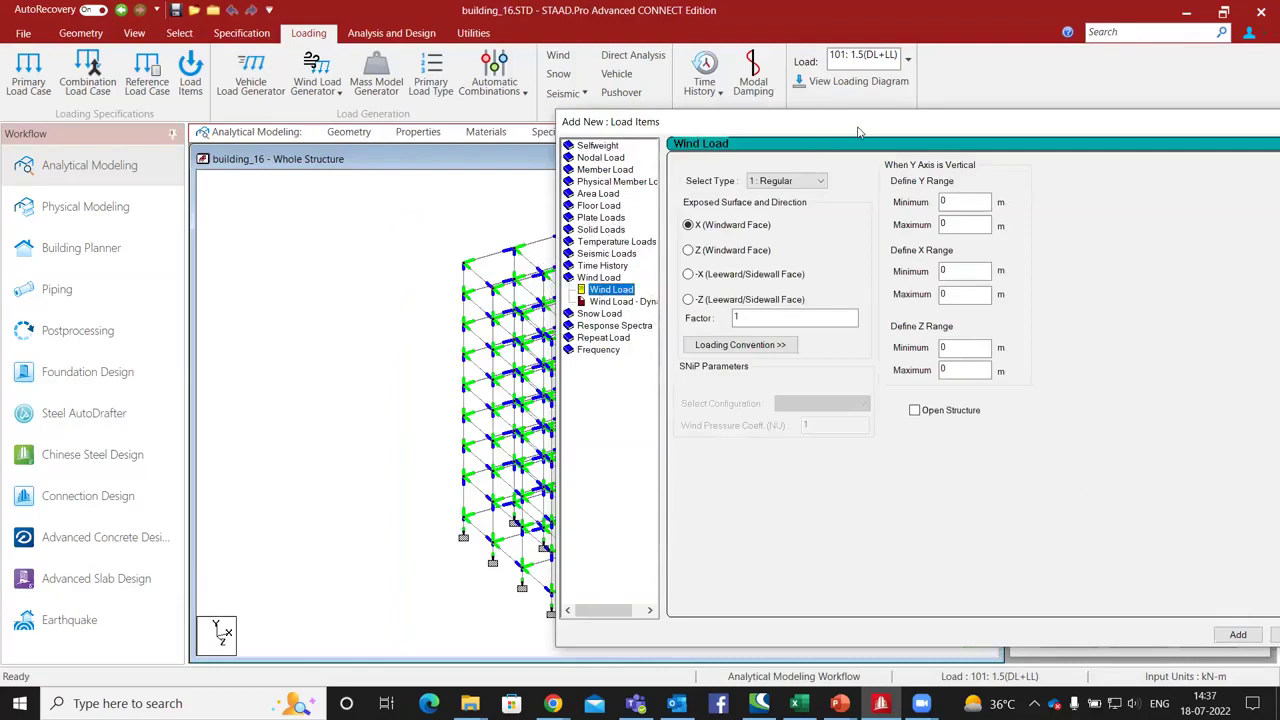
pyautogui.moveTo(857, 127); pyautogui.dragTo(764, 98)
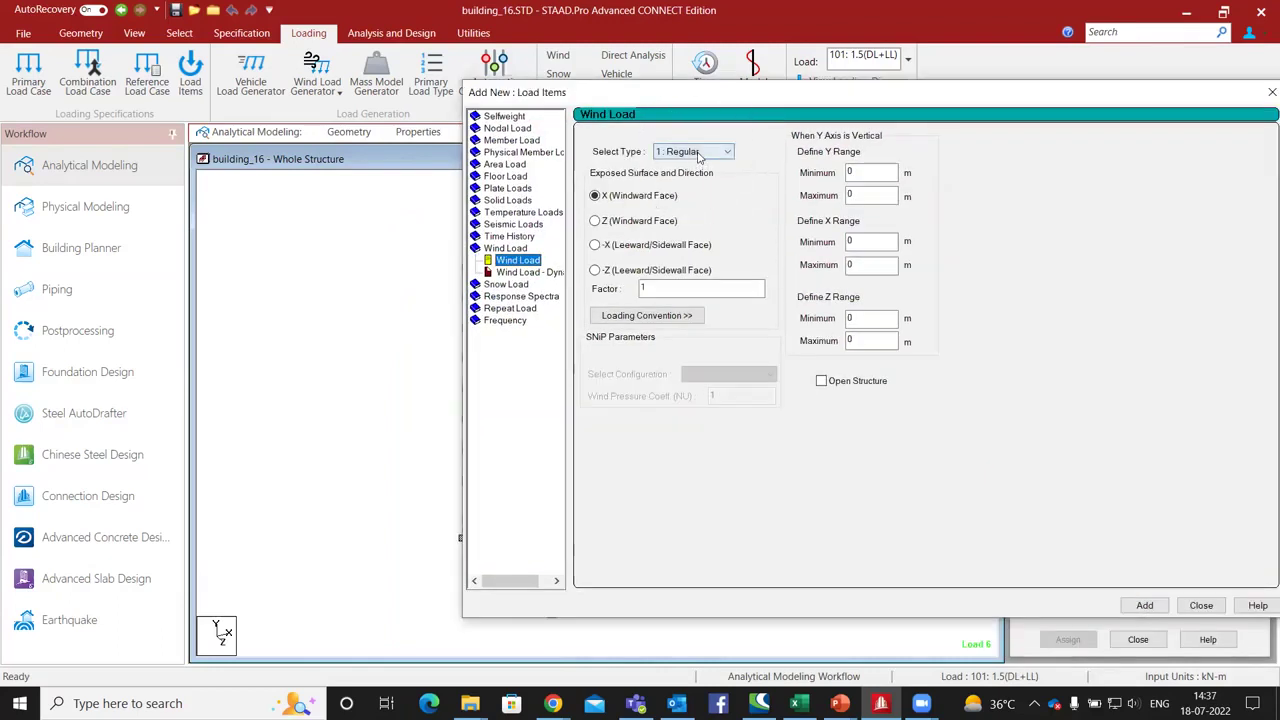
pyautogui.click(405, 375)
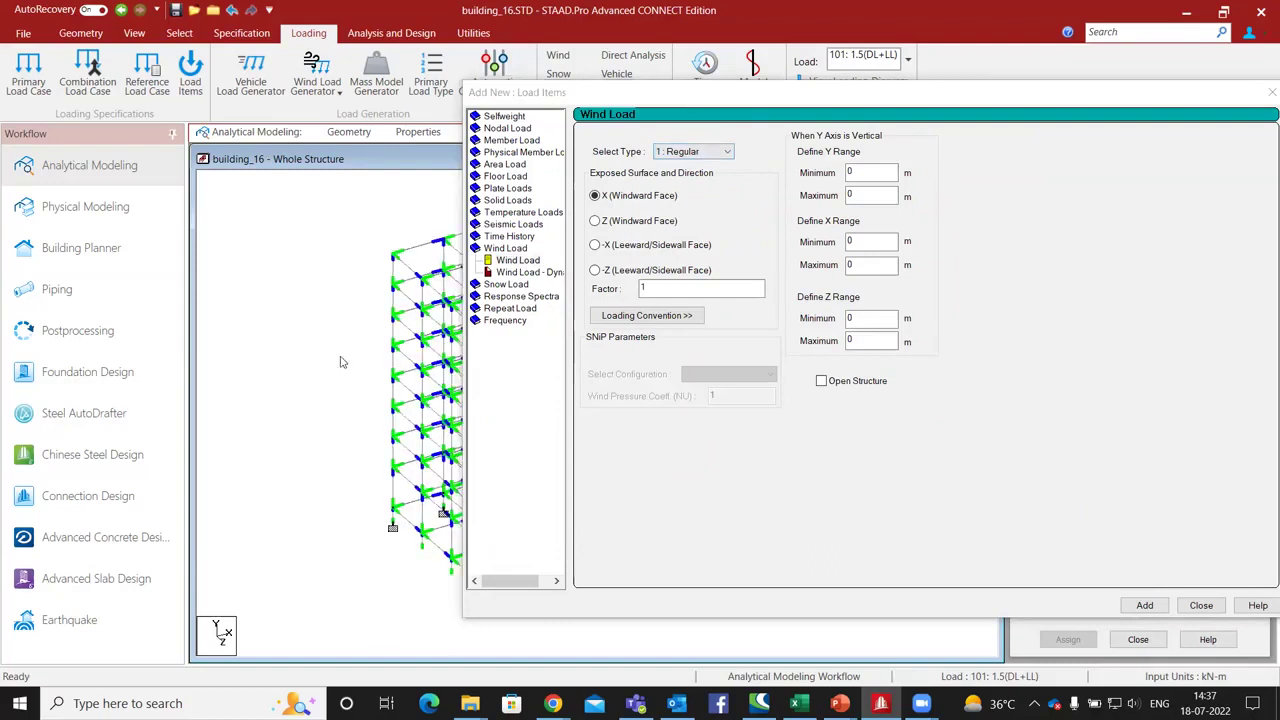
pyautogui.moveTo(284, 377); pyautogui.dragTo(258, 363, button='middle')
pyautogui.press('ctrl')
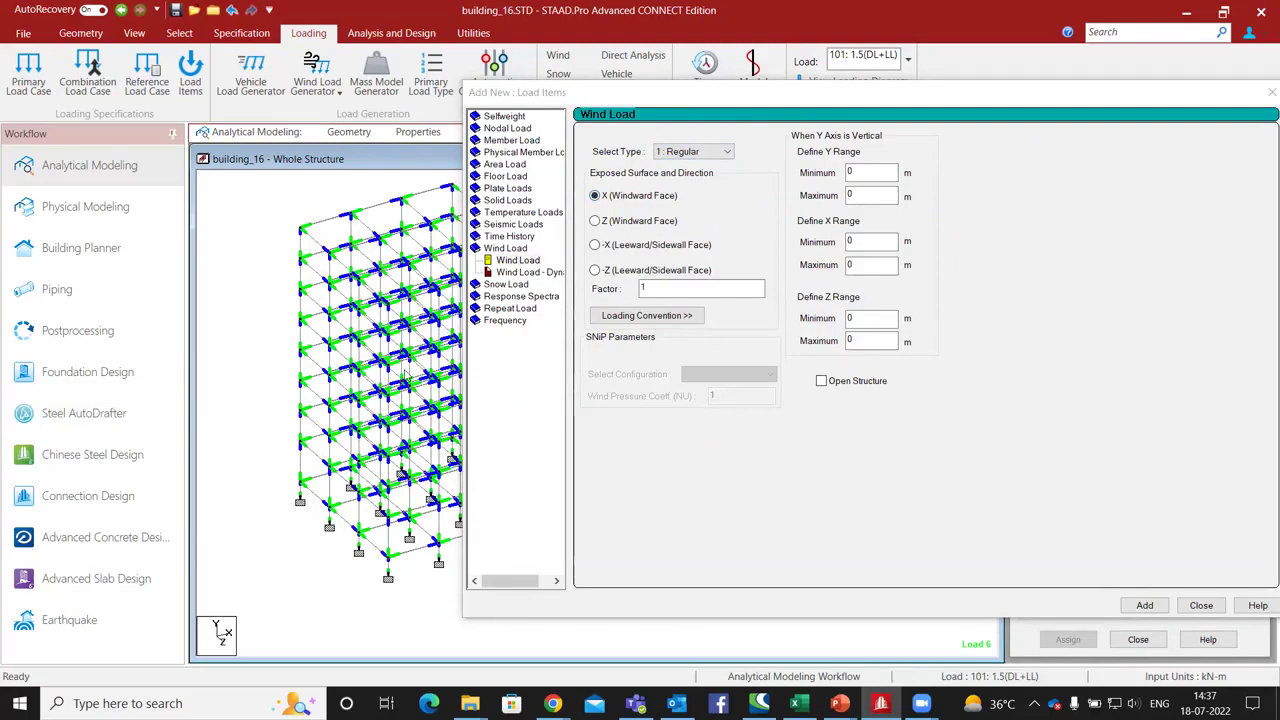
pyautogui.click(647, 287)
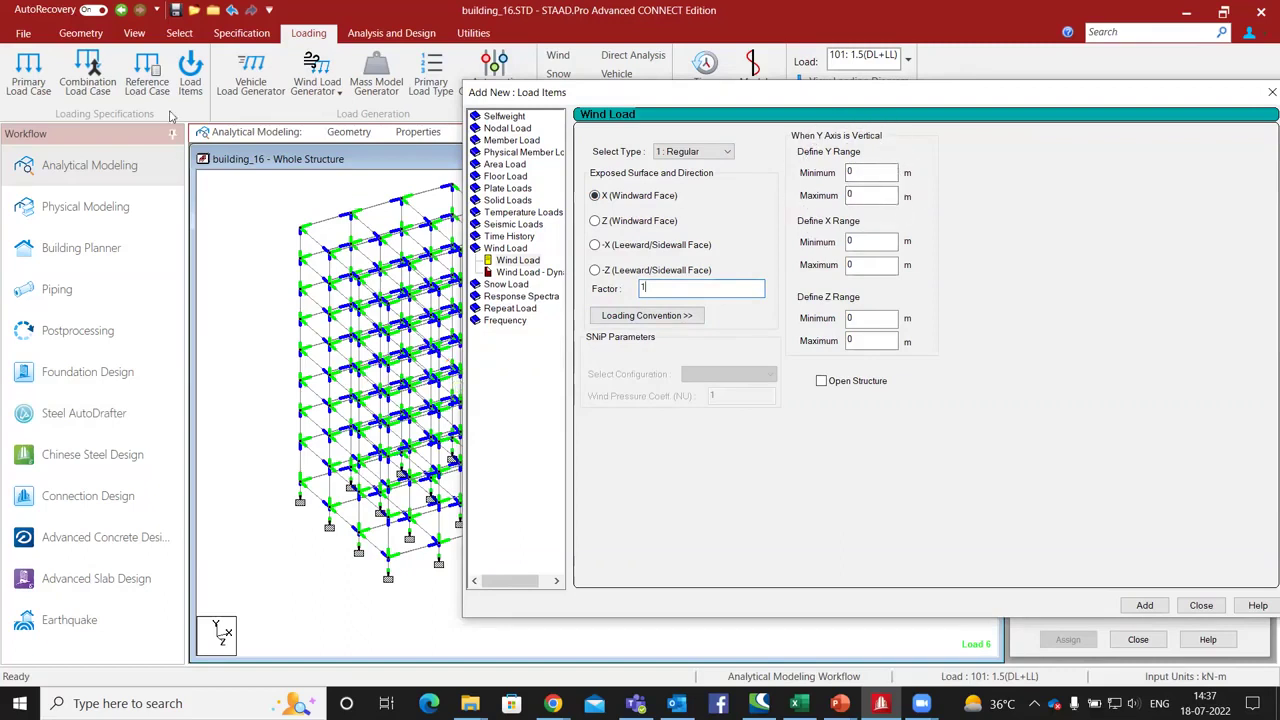
# Check the coordinates of the building's corner nodes at the base and at roof level.
pyautogui.click(179, 33)
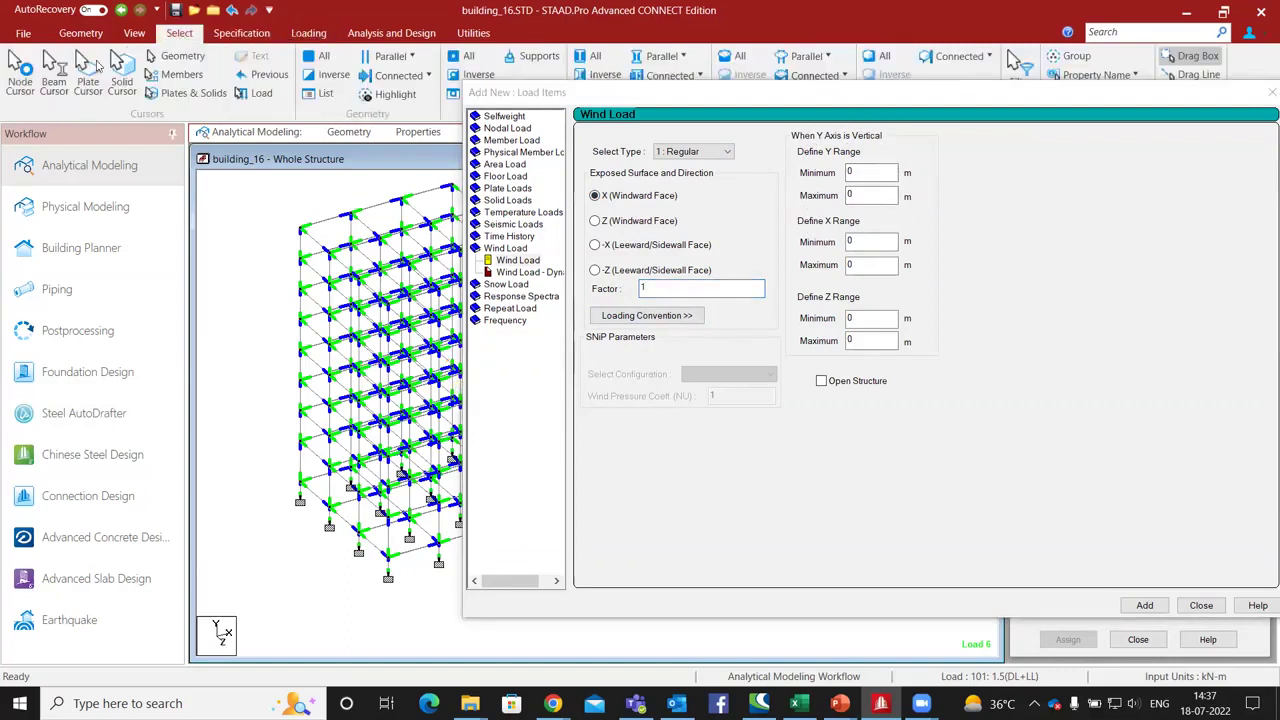
pyautogui.click(20, 75)
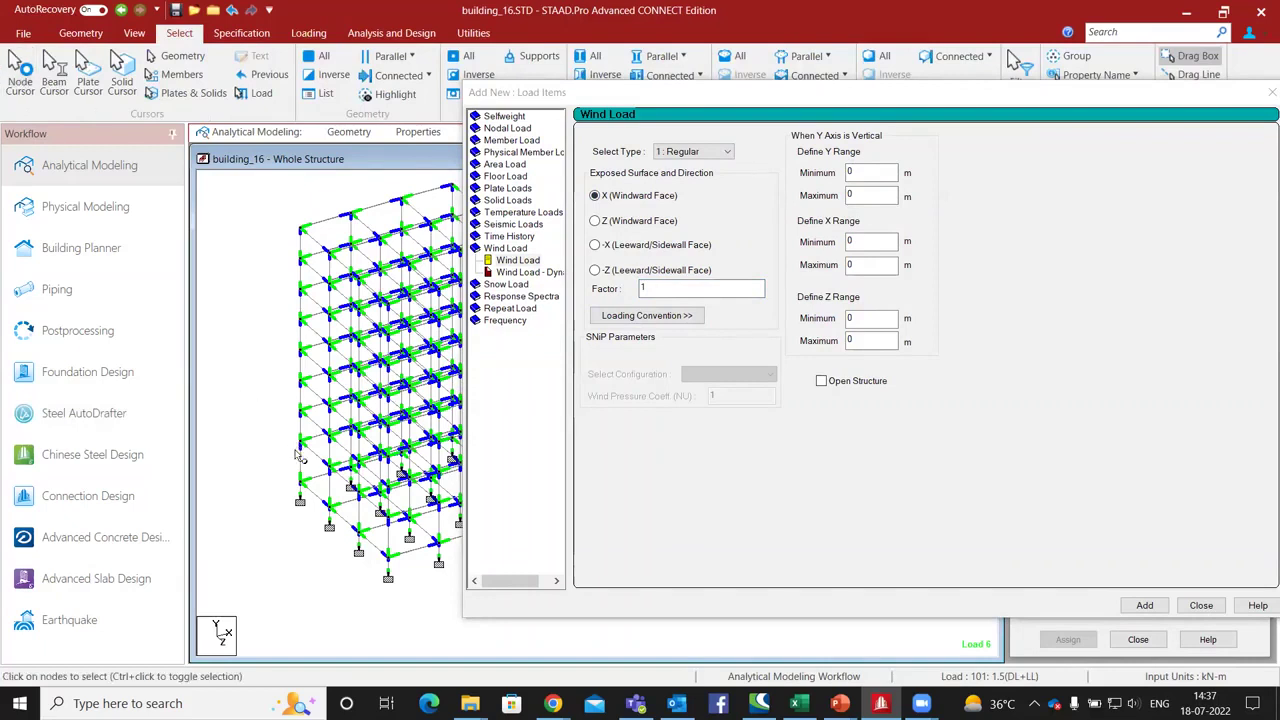
pyautogui.doubleClick(301, 488)
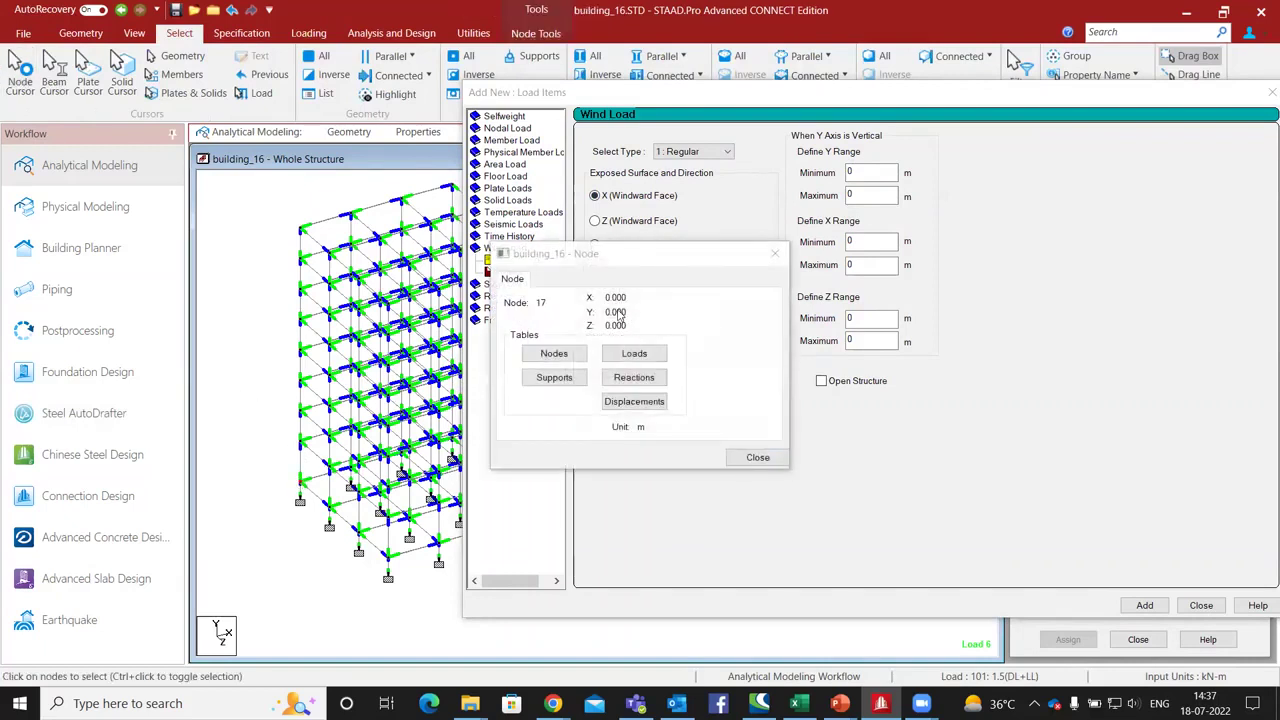
pyautogui.click(774, 253)
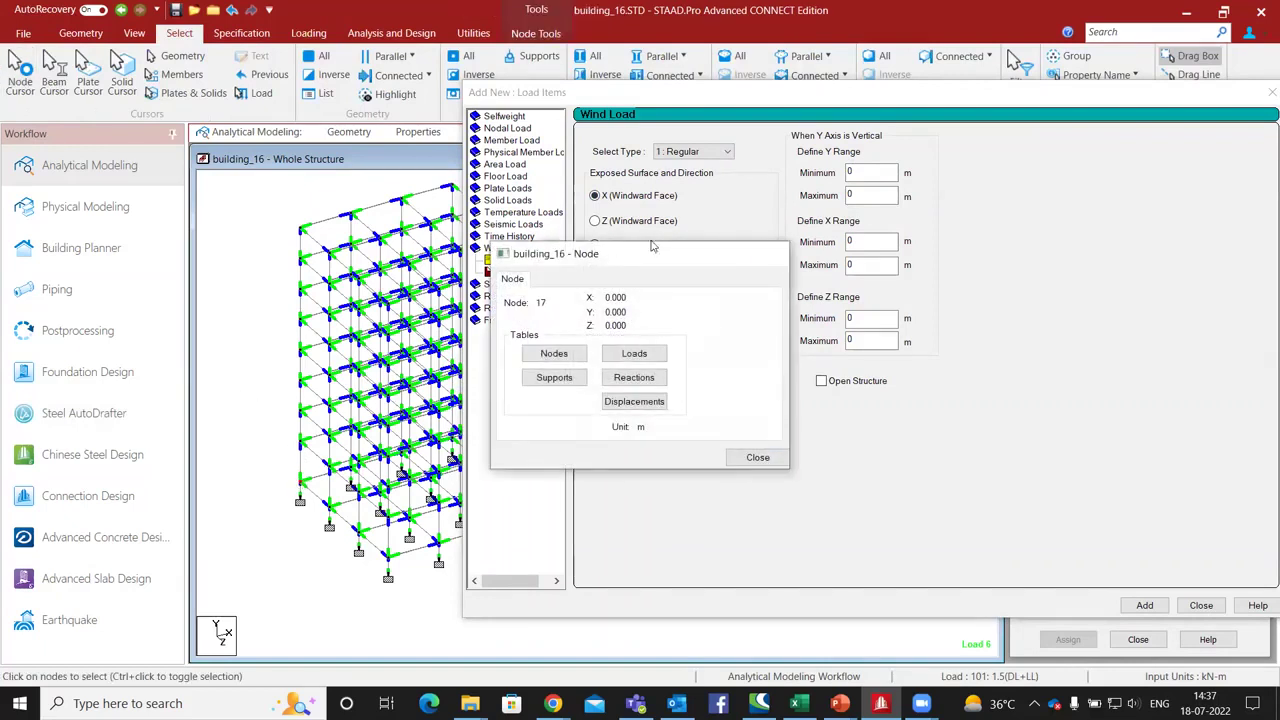
pyautogui.doubleClick(303, 233)
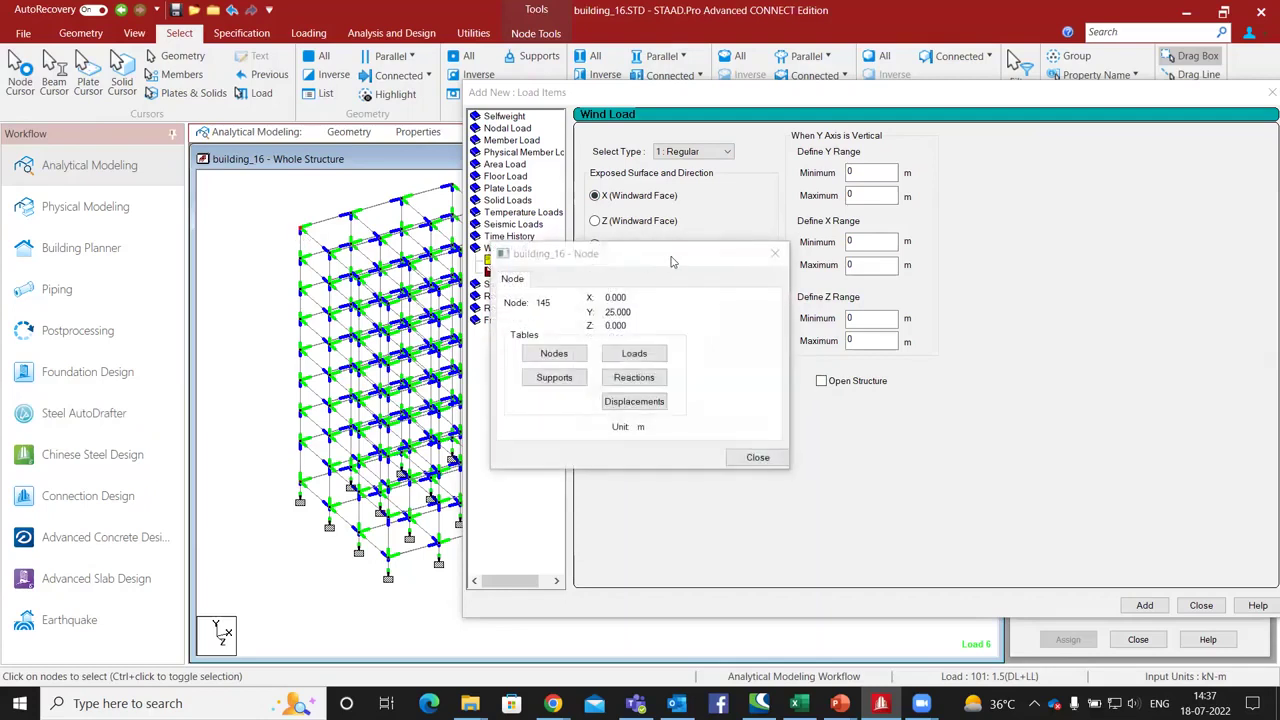
pyautogui.moveTo(670, 258); pyautogui.dragTo(480, 282)
# Set the maximum of the Y range to 25 m and add the wind load to load case WL+X.
pyautogui.click(847, 196)
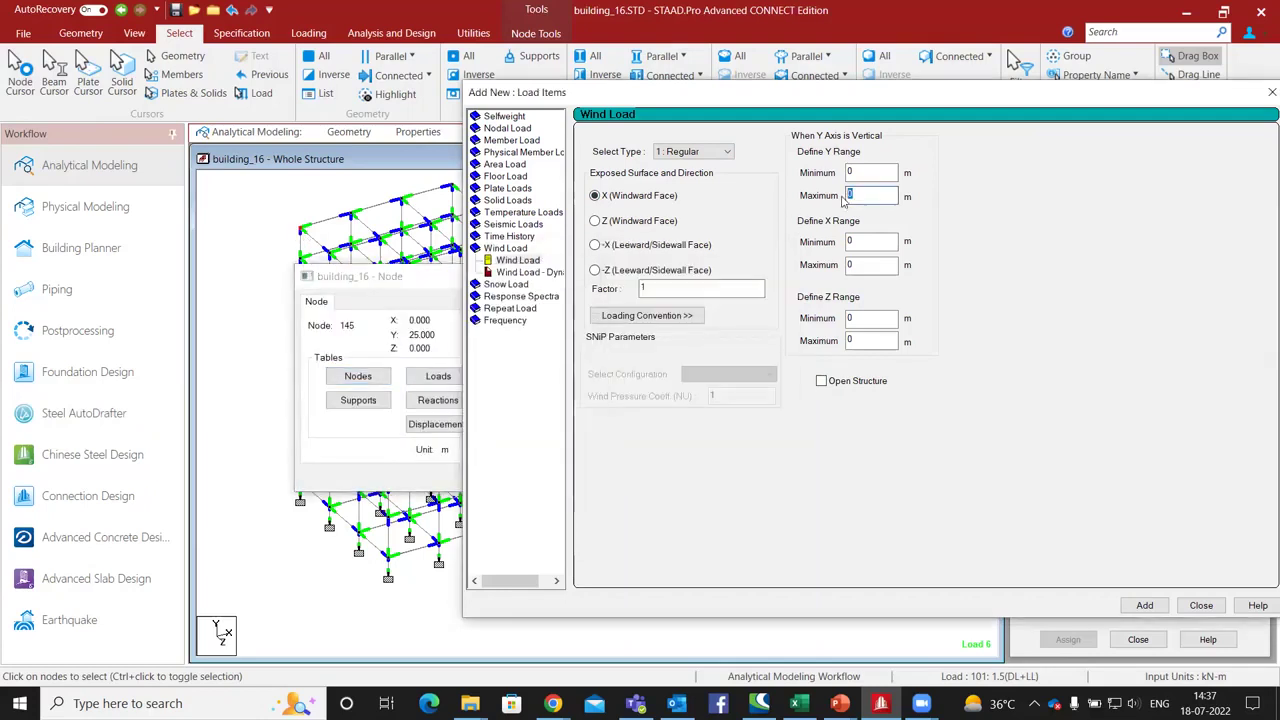
pyautogui.write('25')
pyautogui.click(1201, 606)
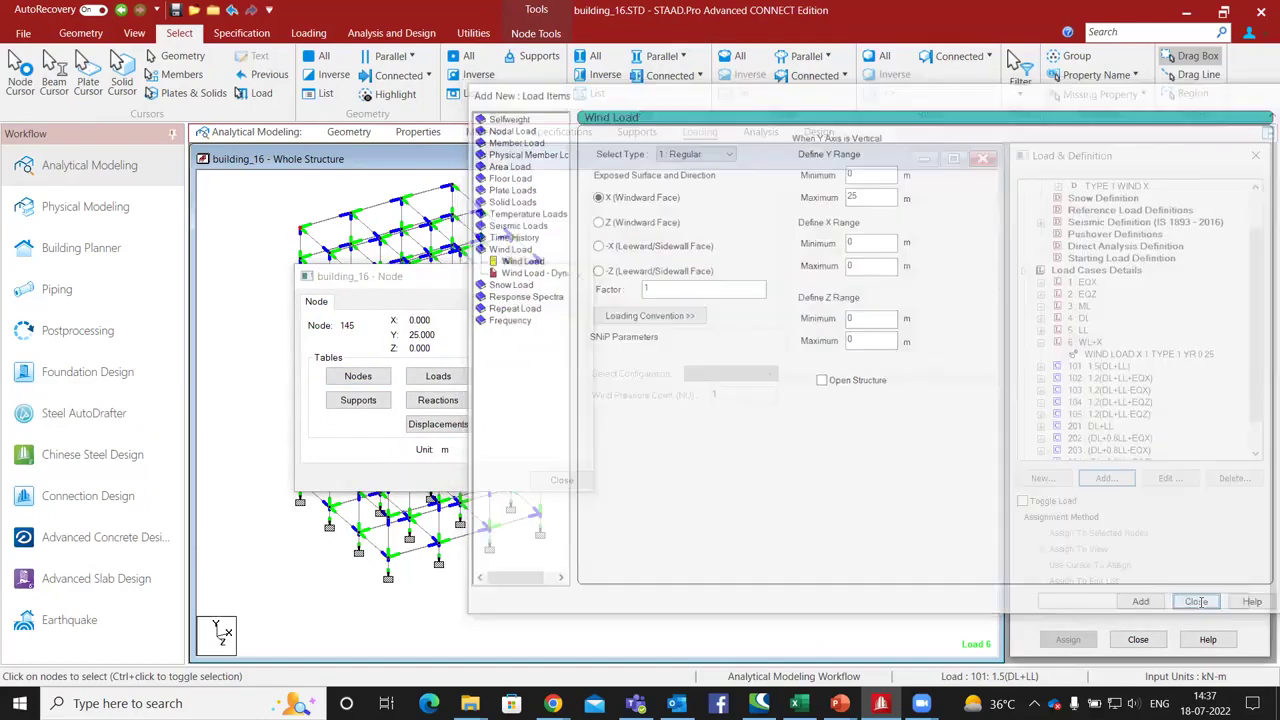
# Display the X wind load of load case WL+X on the structure and examine the loaded face.
pyautogui.click(1156, 355)
pyautogui.moveTo(708, 396); pyautogui.dragTo(944, 401, button='middle')
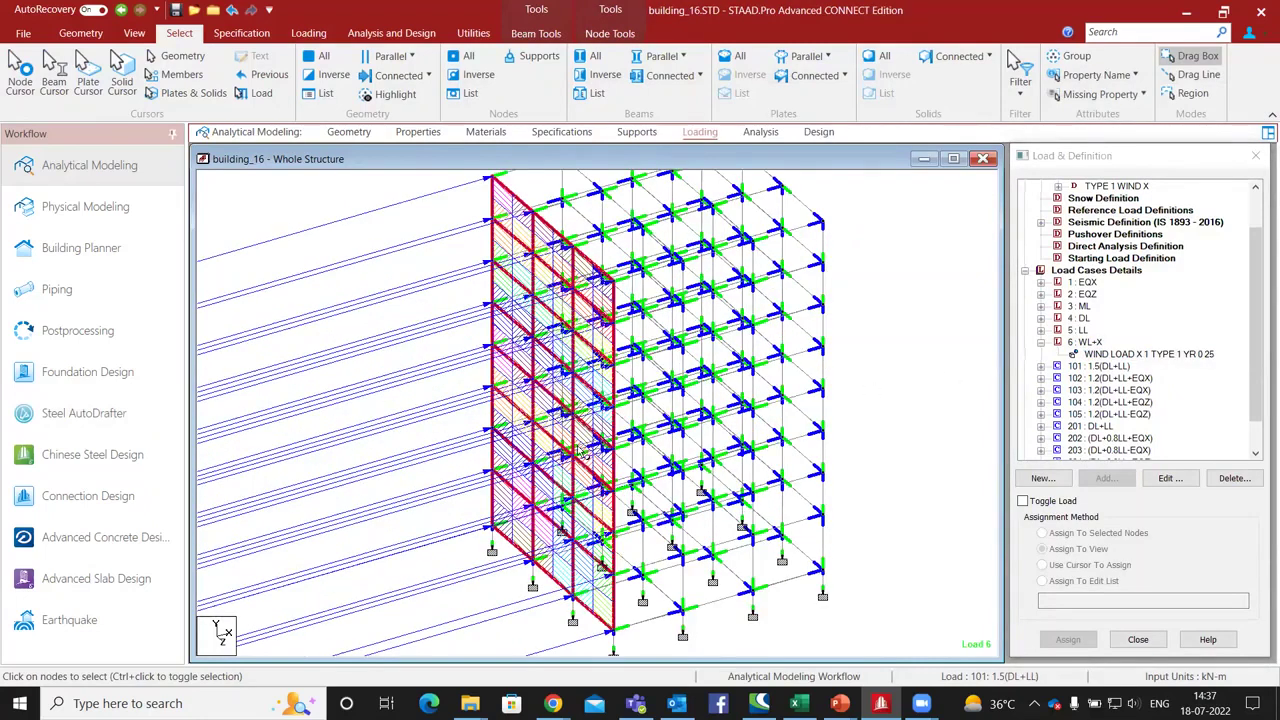
pyautogui.scroll(1, 608, 412)
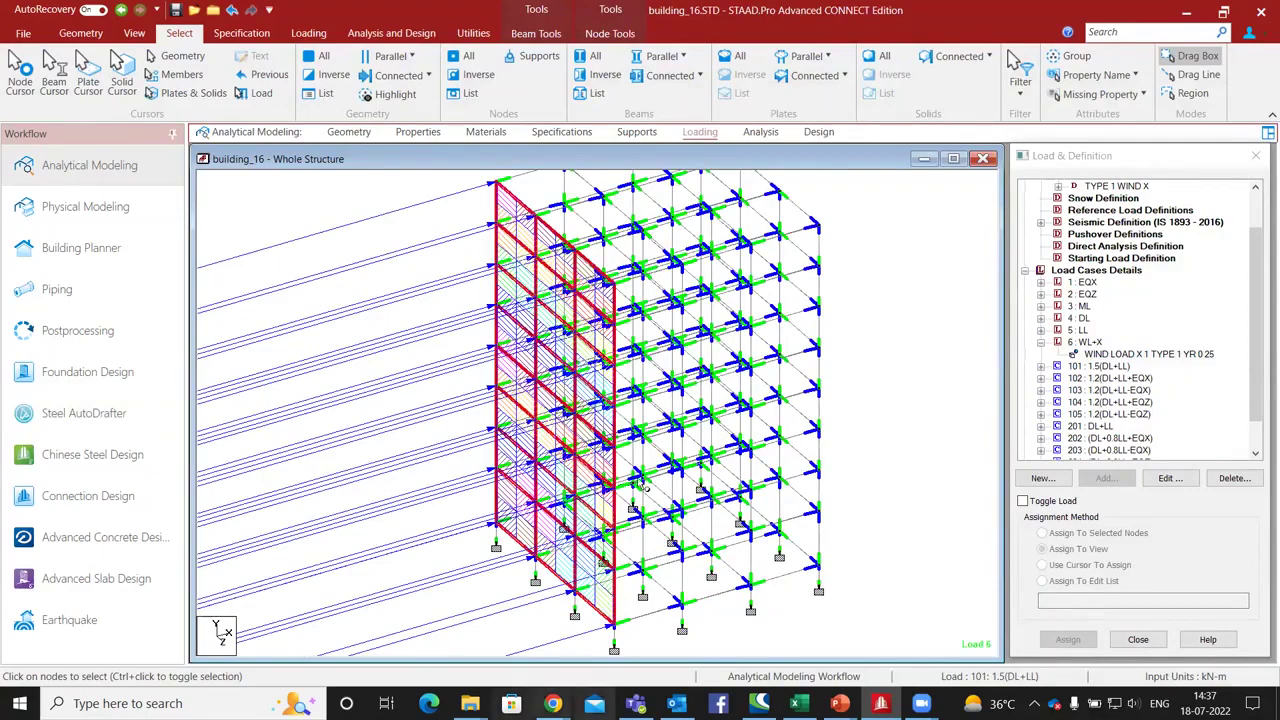